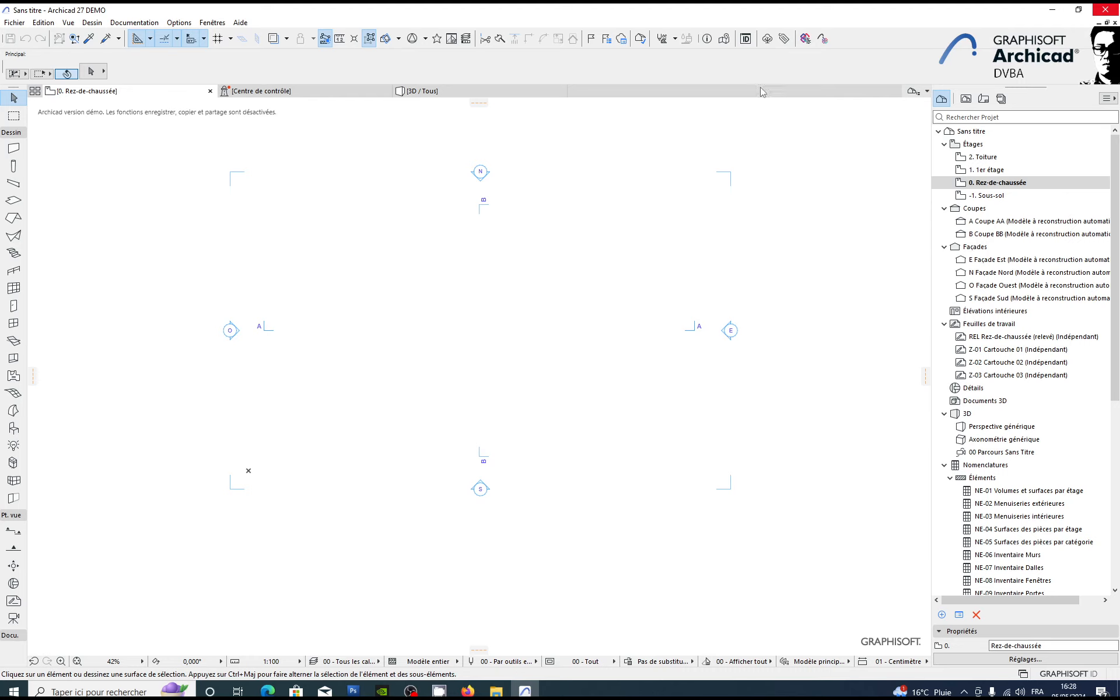
# Step: Open the location options in the project preferences
pyautogui.click(727, 42)
pyautogui.press('Escape')
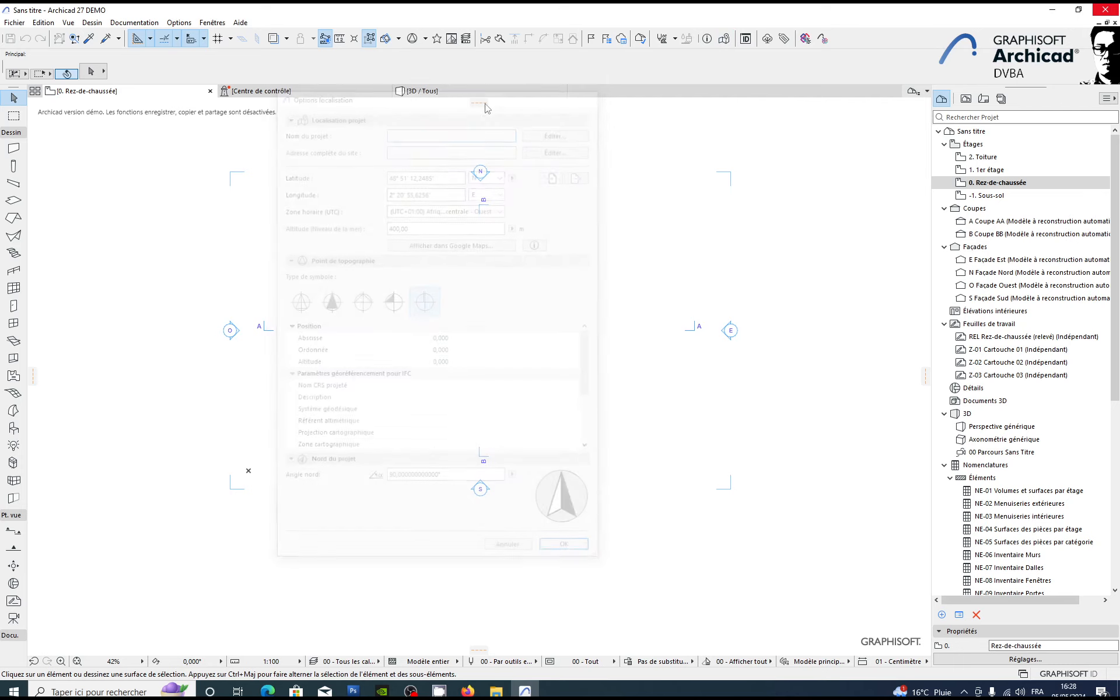
pyautogui.click(174, 23)
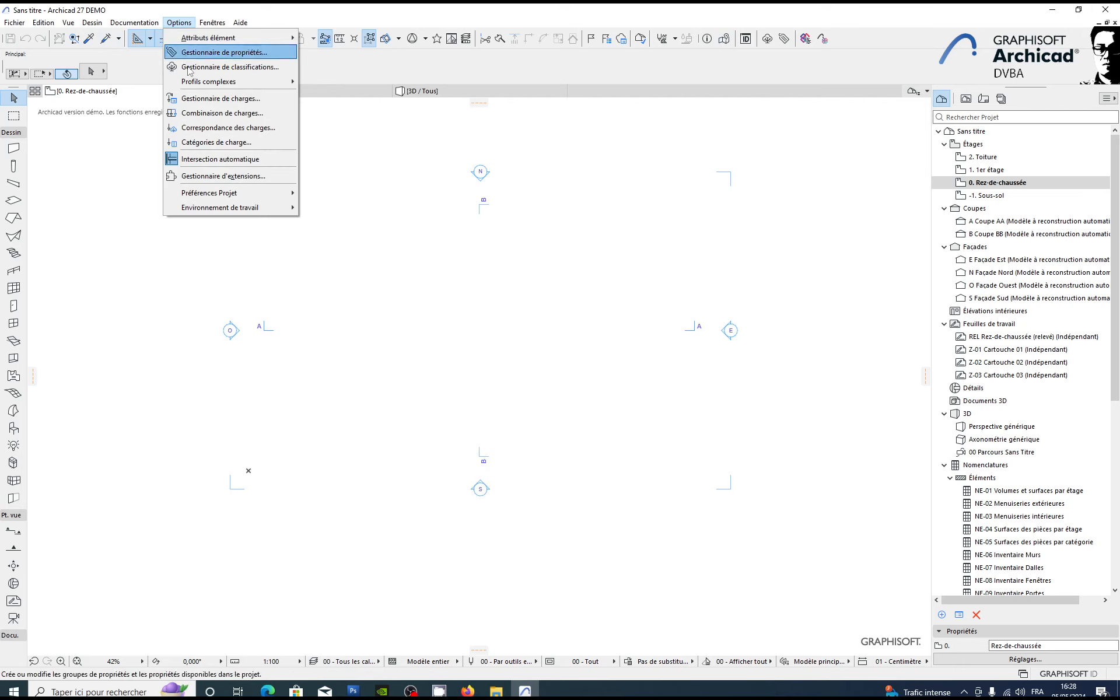
pyautogui.moveTo(240, 196)
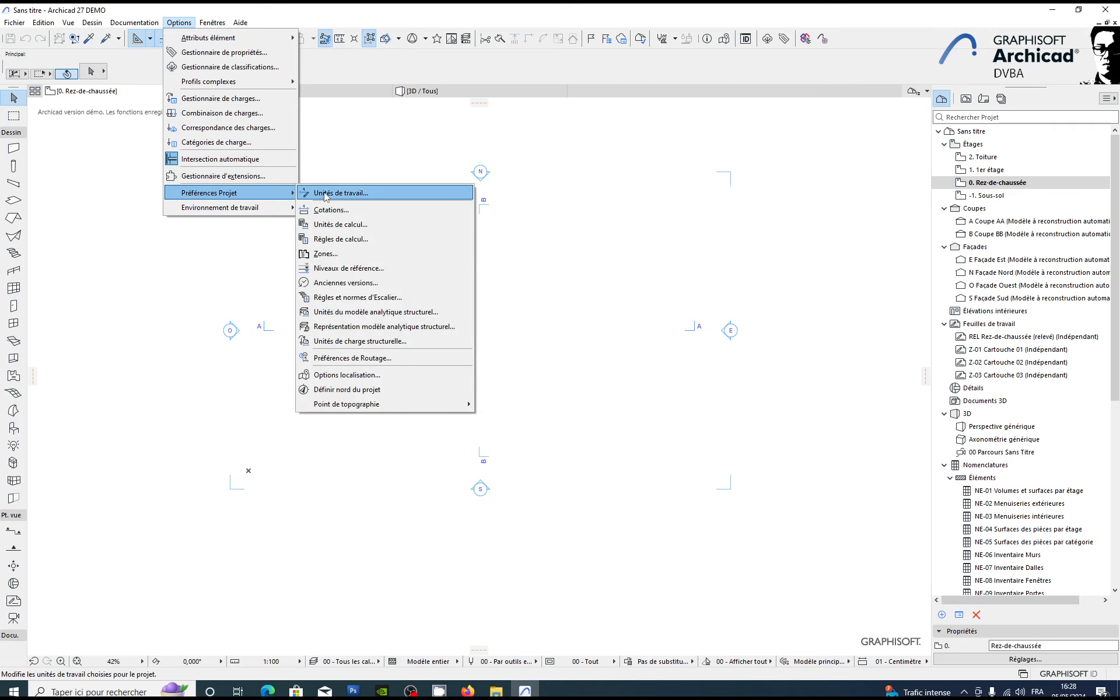
pyautogui.click(344, 375)
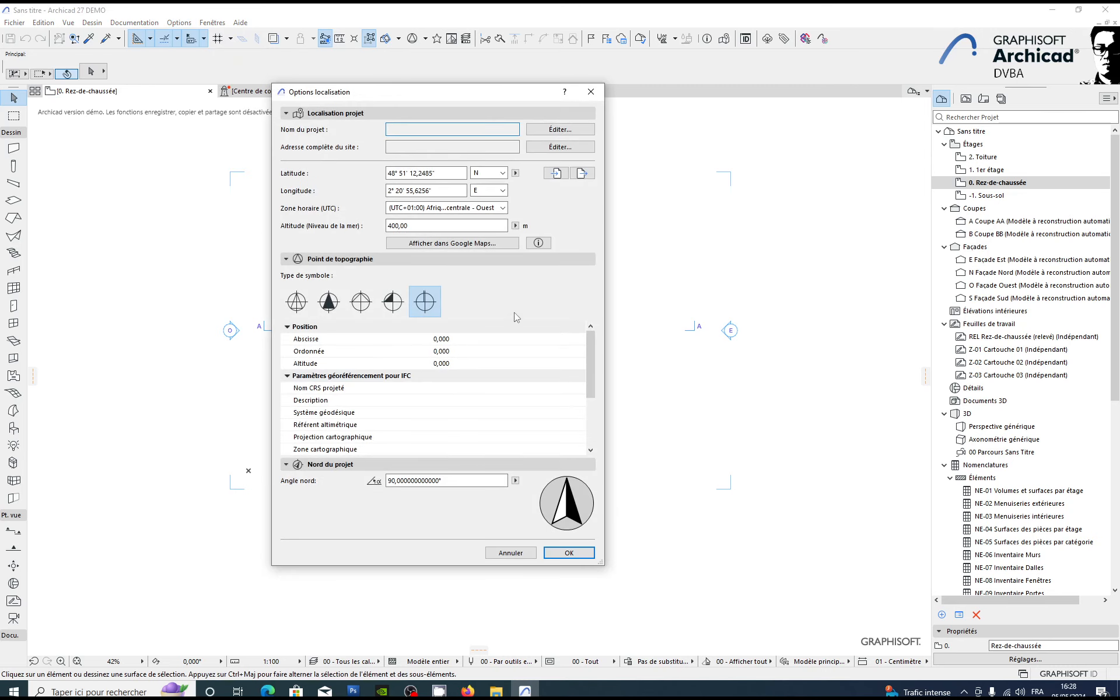
# Step: Look over the project information form and the full site address form, closing each without entering anything
pyautogui.click(569, 131)
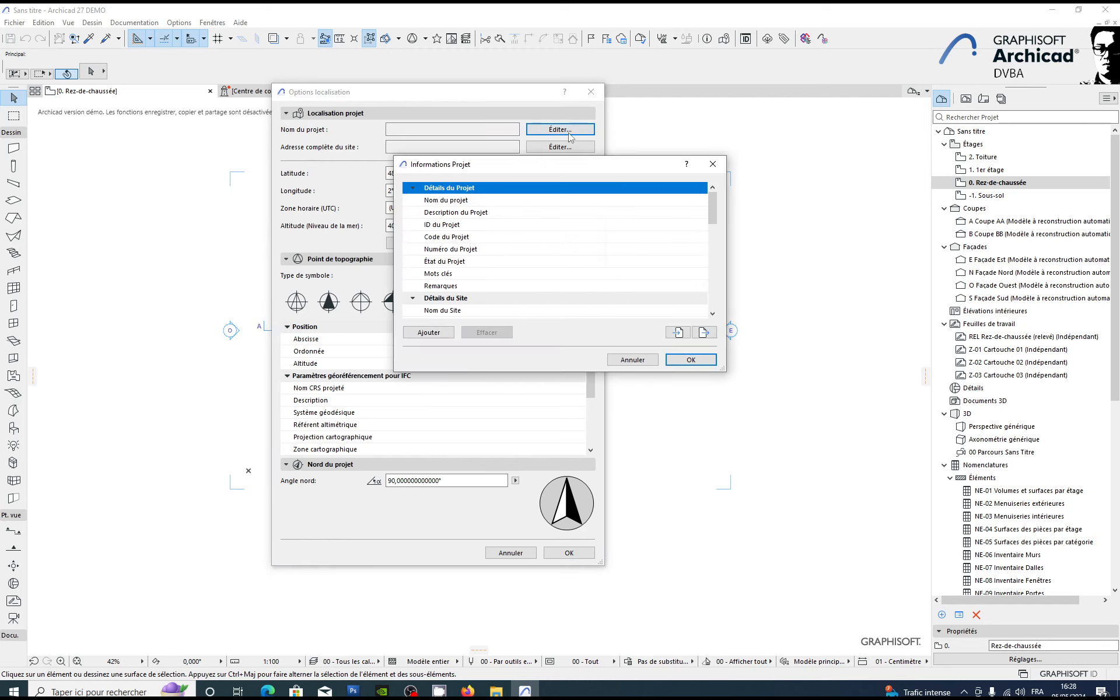
pyautogui.click(713, 164)
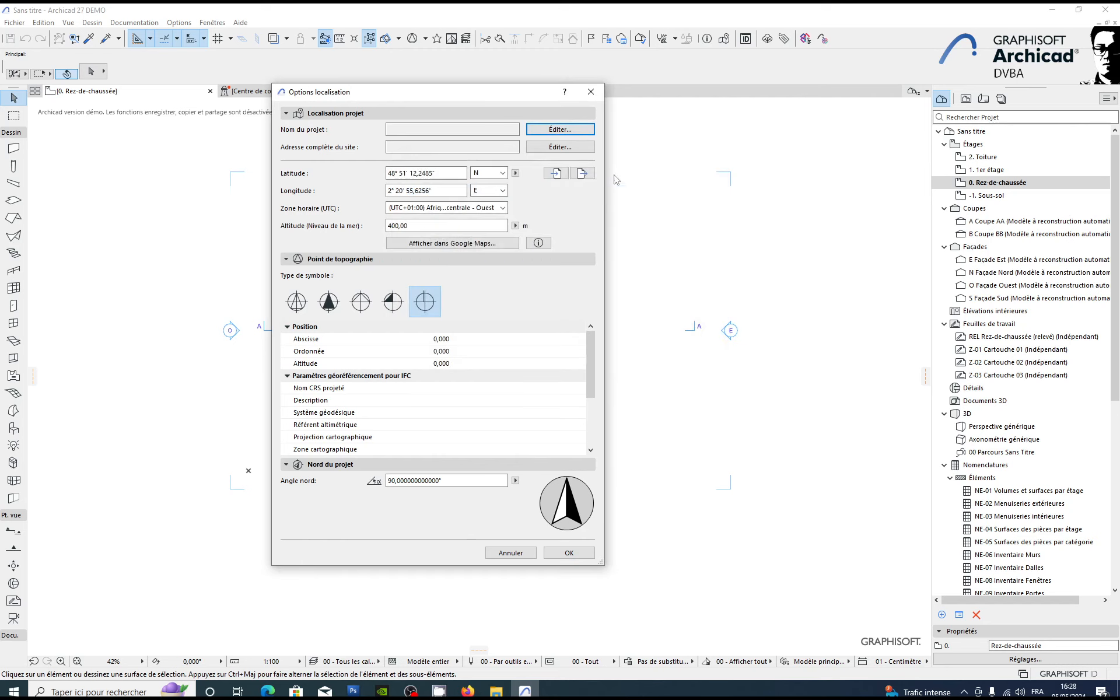
pyautogui.click(560, 146)
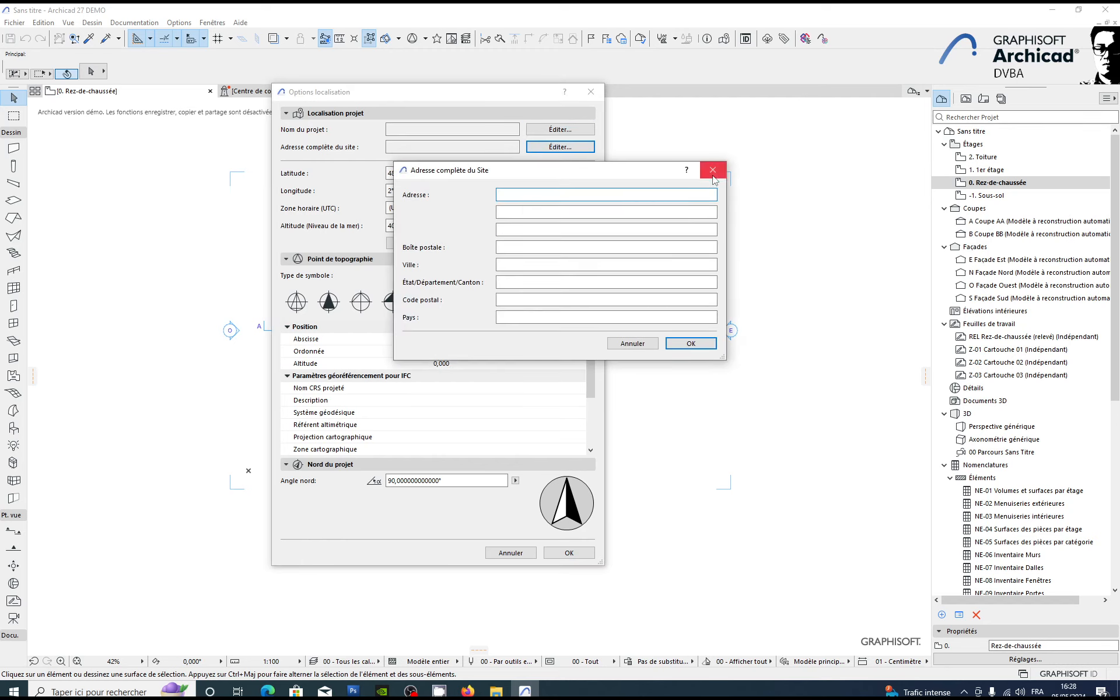
pyautogui.click(712, 170)
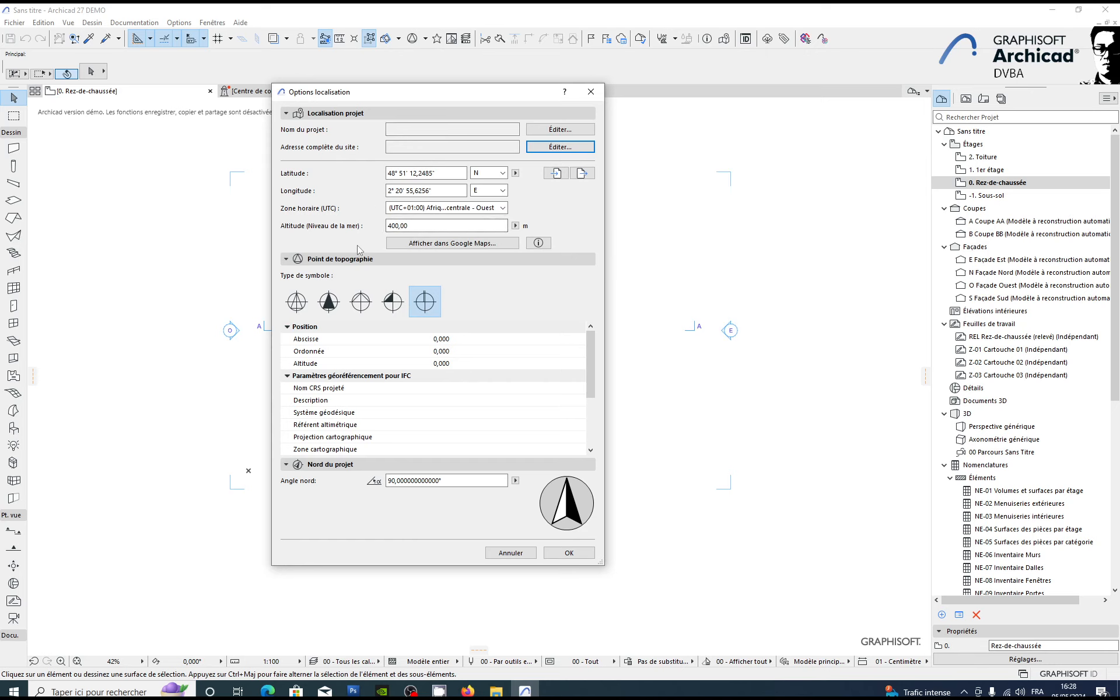
# Step: Enter "79 logement lecourbe" as the project name and "Logment" as the project description in the project information
pyautogui.click(561, 130)
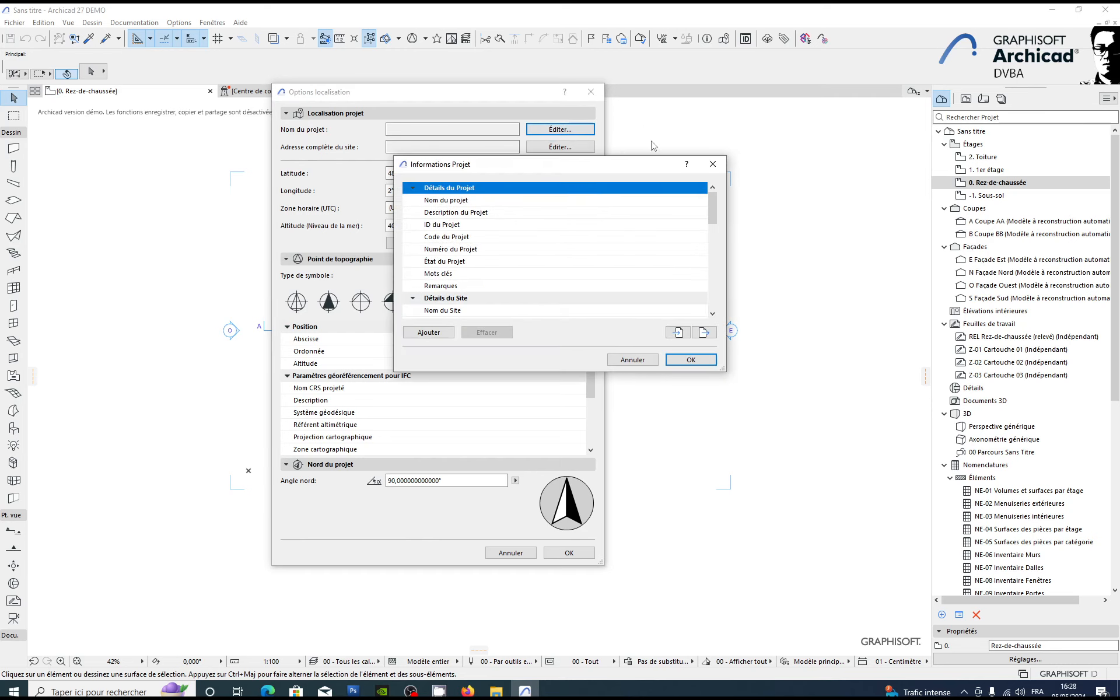
pyautogui.click(583, 200)
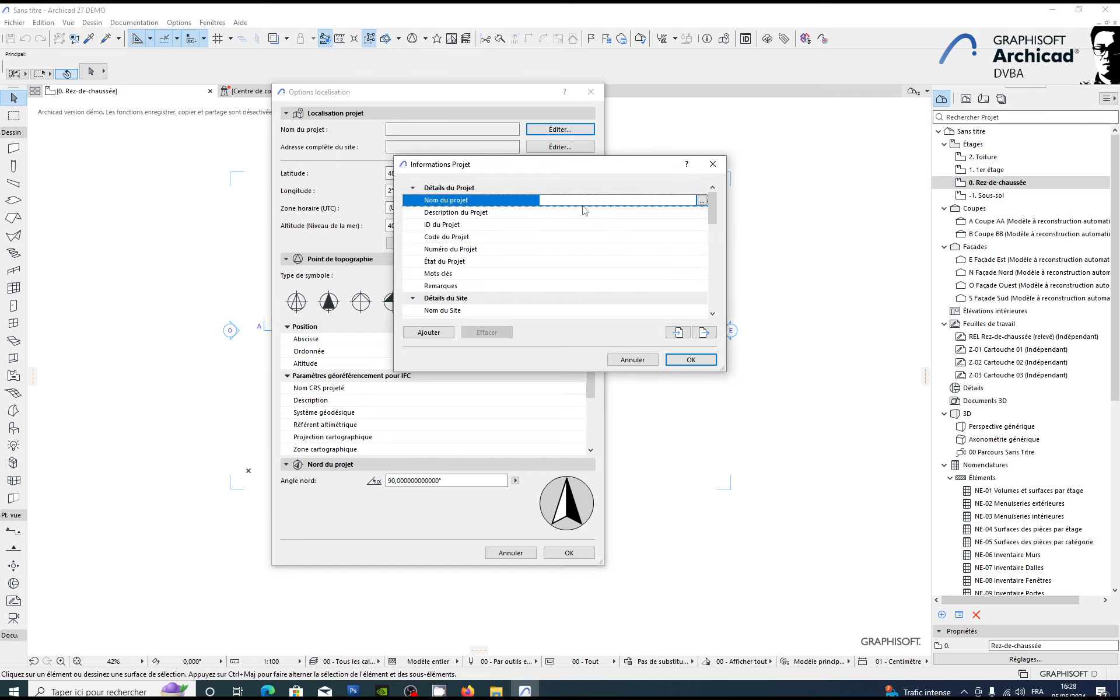
pyautogui.write('79 logement')
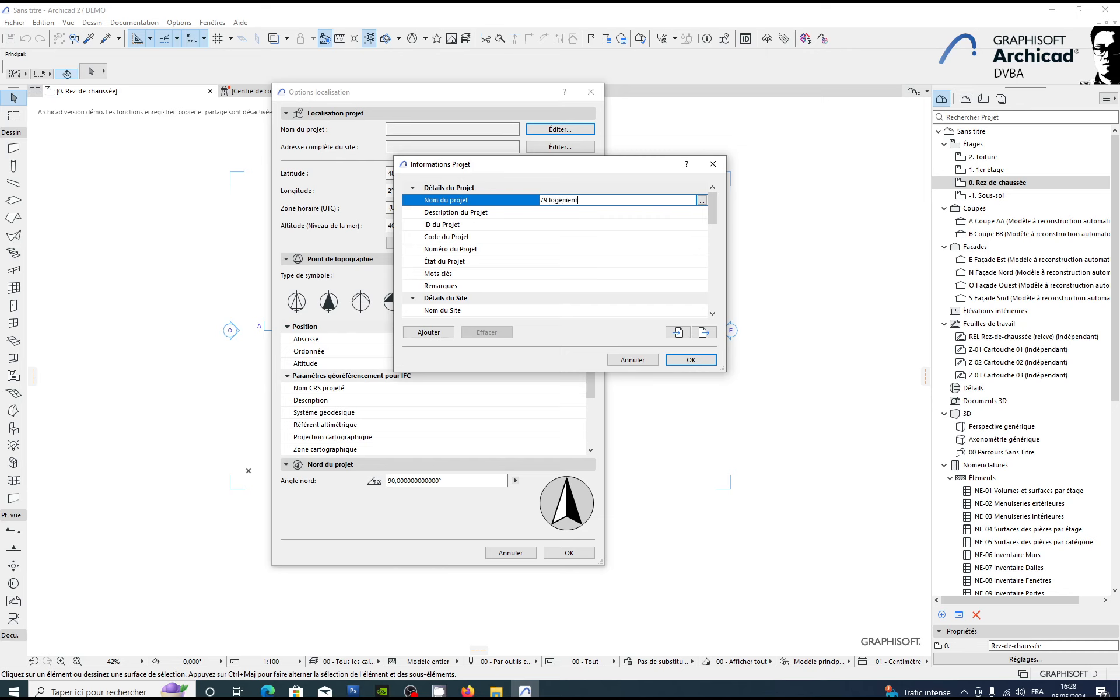
pyautogui.write(' lecourbe')
pyautogui.click(550, 216)
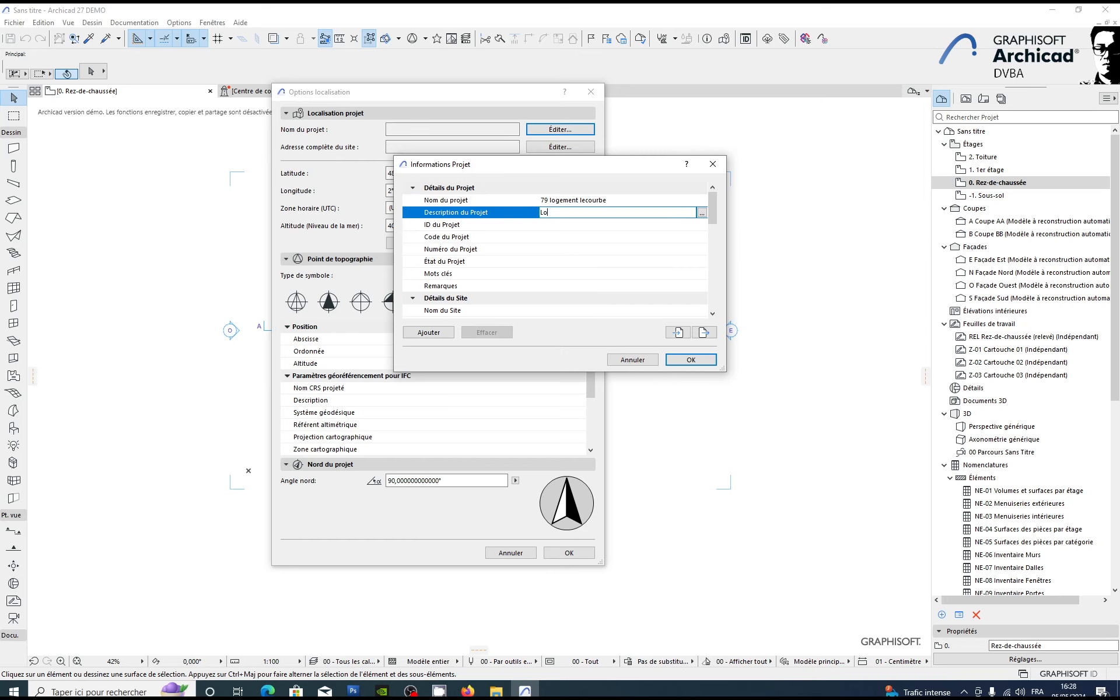
pyautogui.write('Logment')
# Step: Set the project ID to 256, leave the remaining project and site details blank, and accept the project information
pyautogui.click(536, 227)
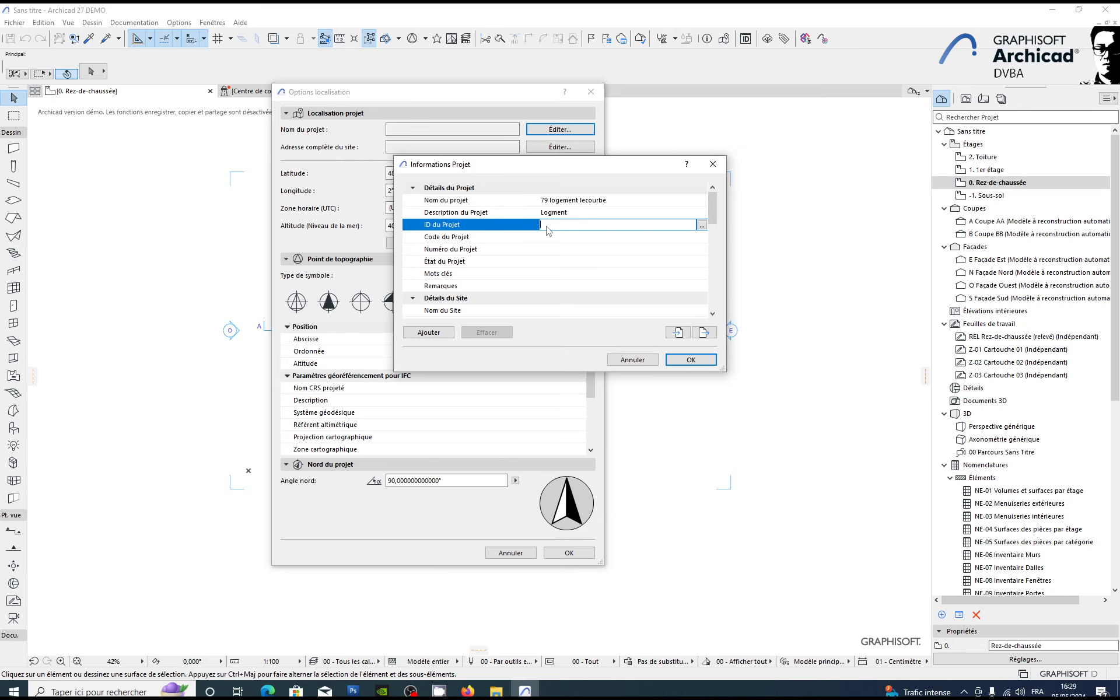
pyautogui.write('256')
pyautogui.click(515, 242)
pyautogui.click(560, 249)
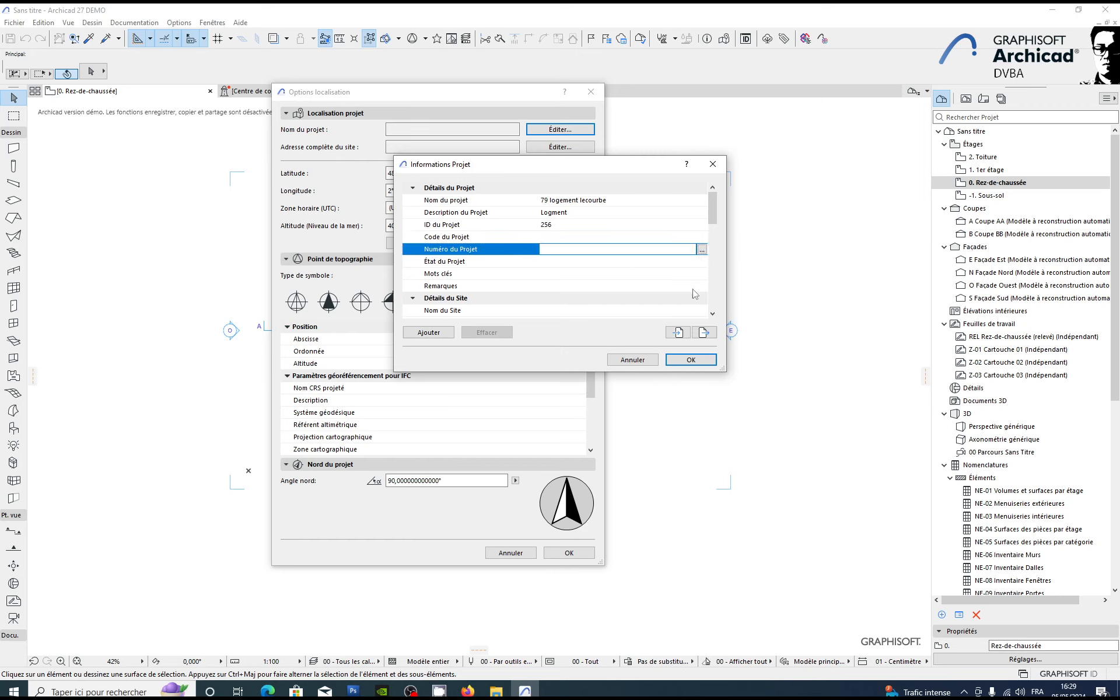
pyautogui.click(519, 263)
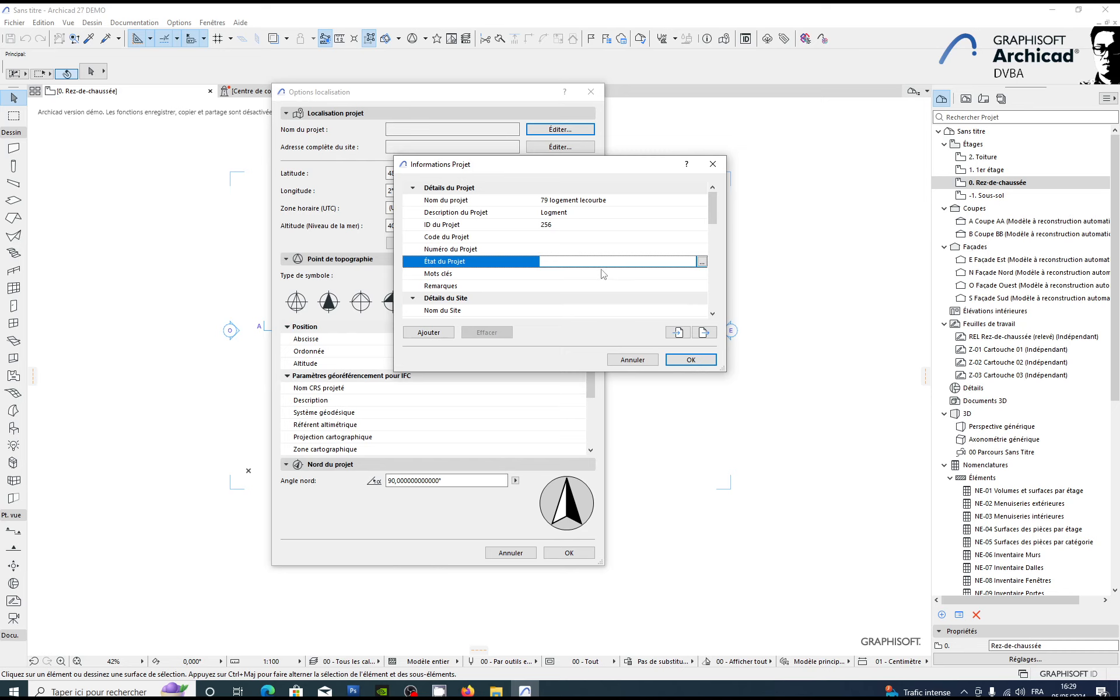
pyautogui.scroll(-1, 603, 273)
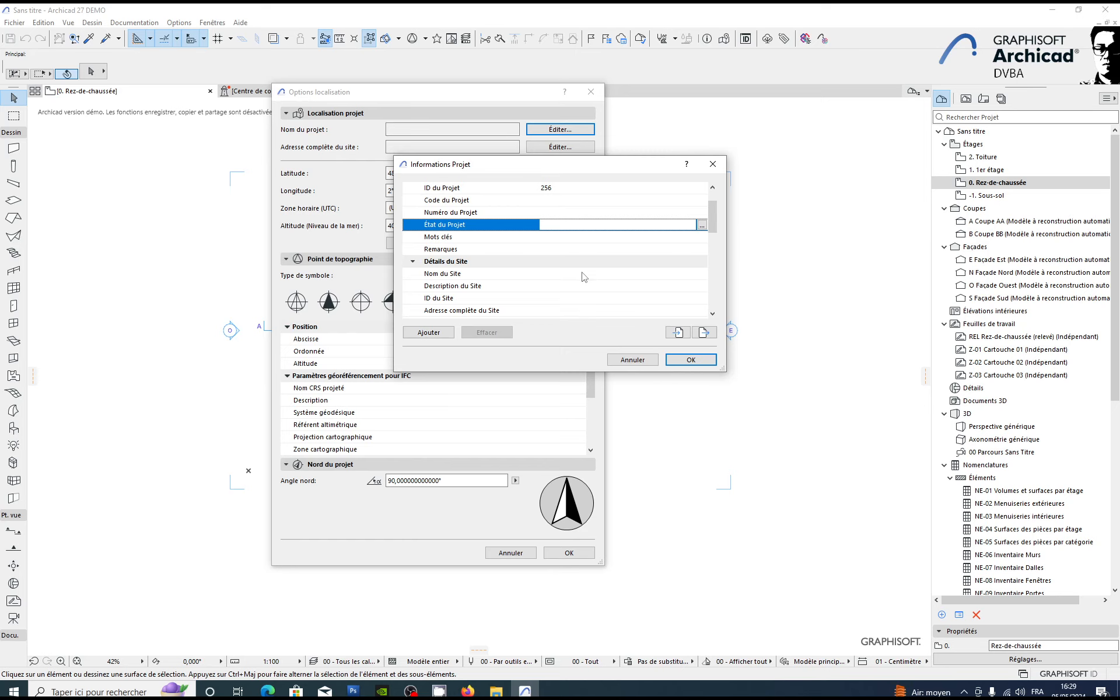
pyautogui.scroll(1, 583, 275)
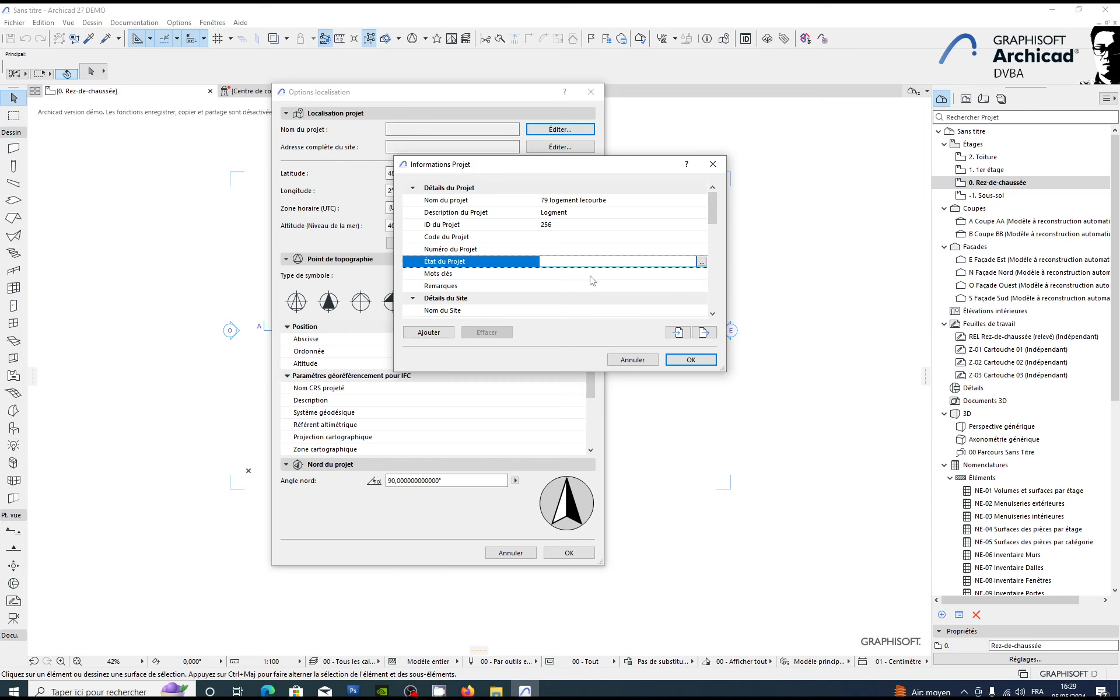
pyautogui.scroll(-4, 592, 281)
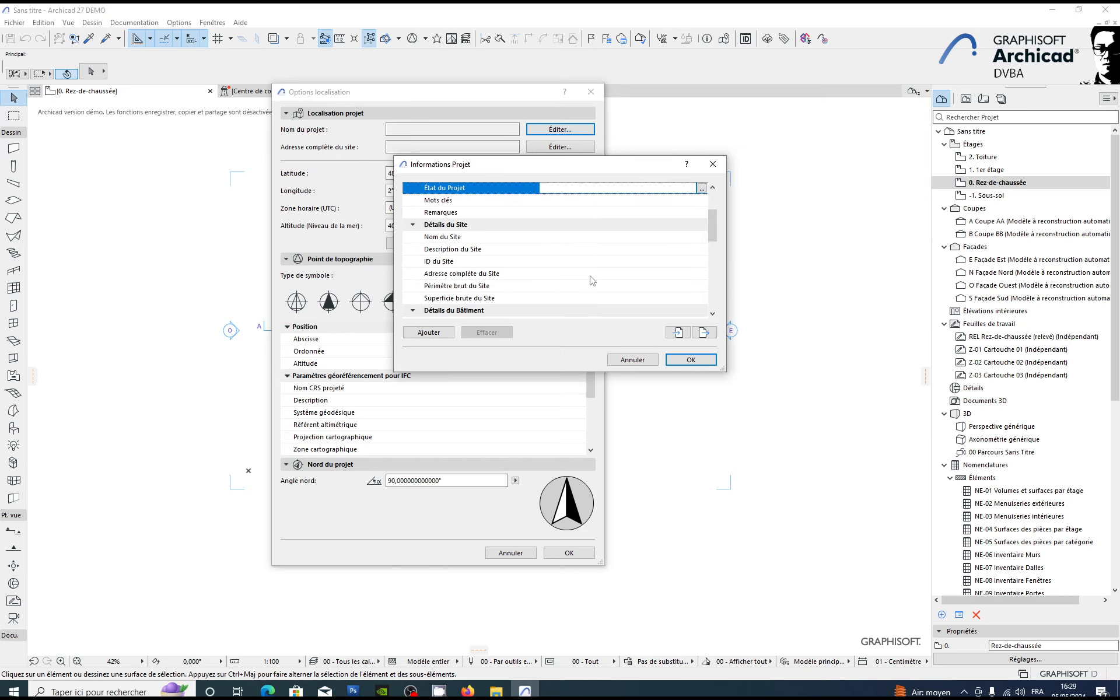
pyautogui.scroll(-1, 536, 275)
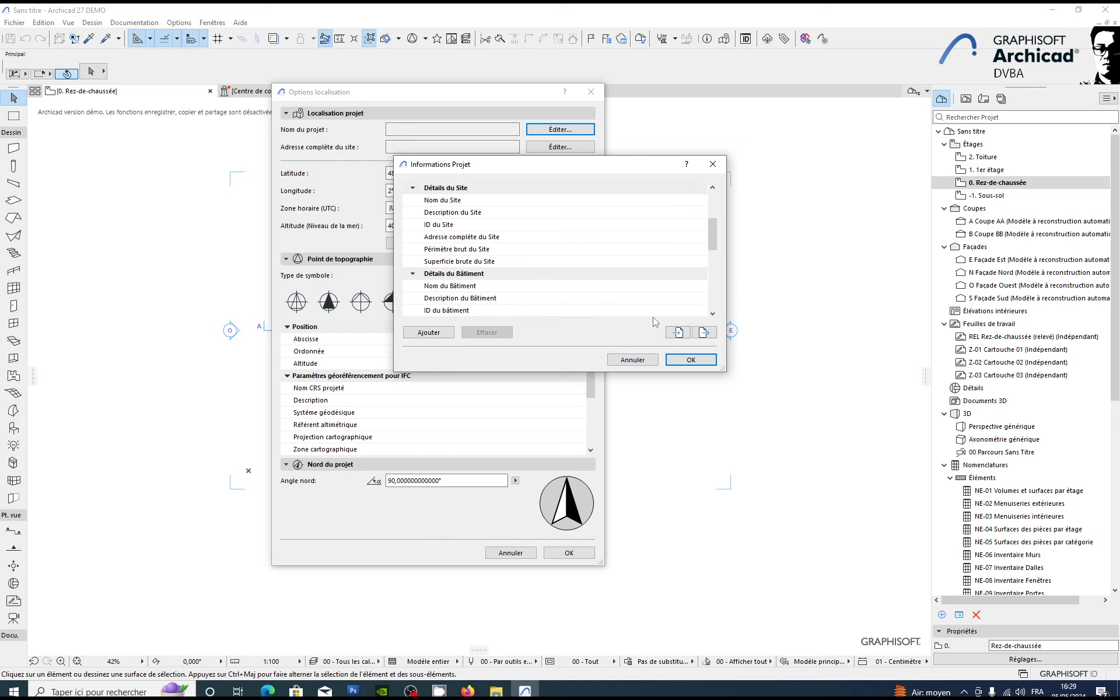
pyautogui.click(689, 360)
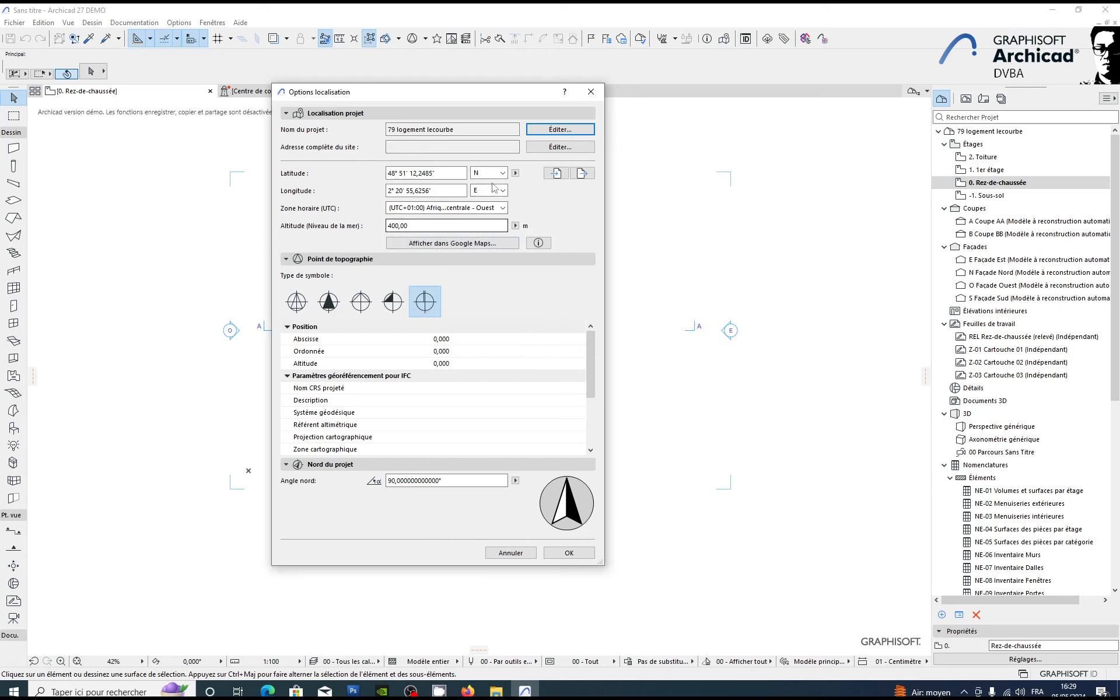
# Step: Fill in the full site address with its street address, city, postal code and country, and accept it
pyautogui.click(554, 147)
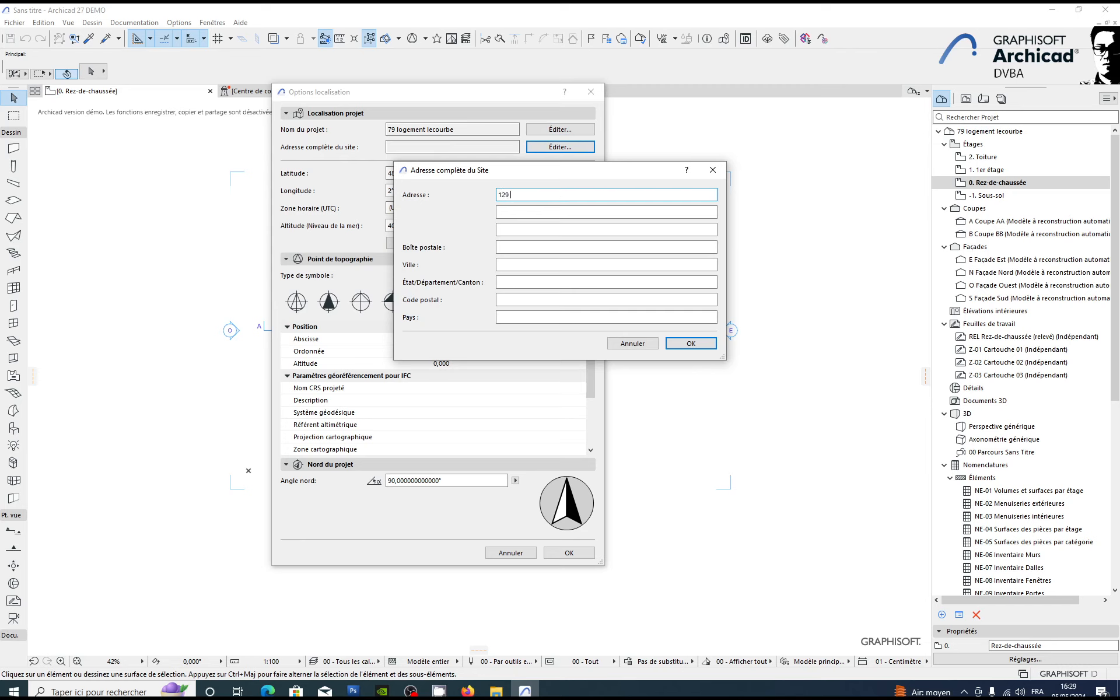
pyautogui.press('Tab')
pyautogui.press('Tab')
pyautogui.press('Tab')
pyautogui.press('Tab')
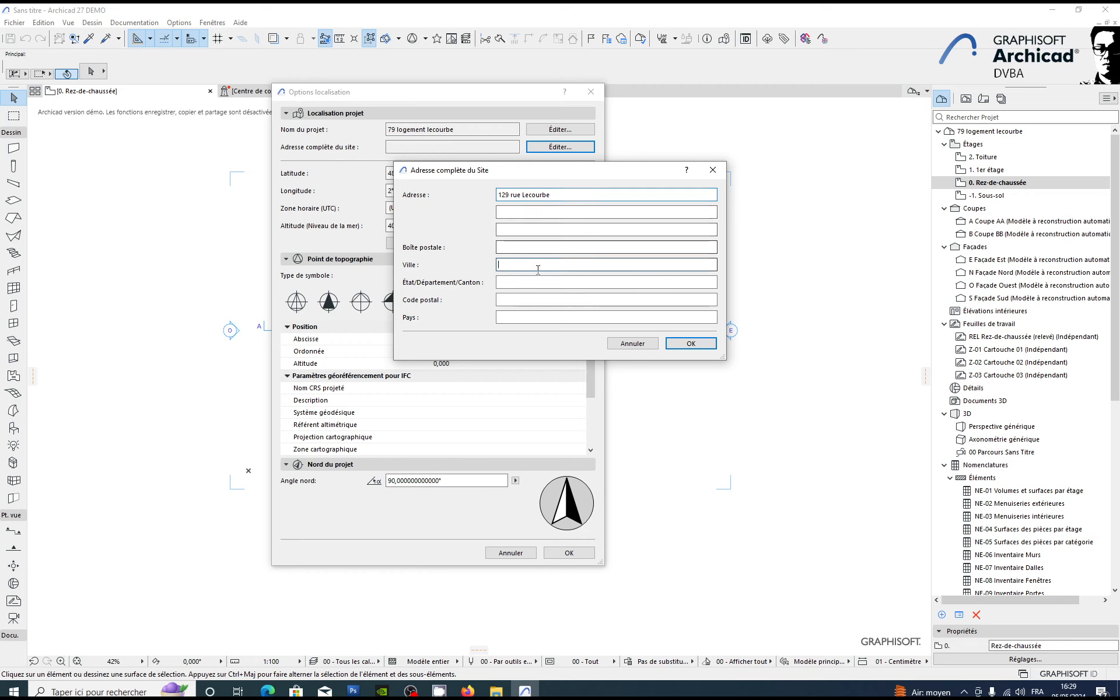
pyautogui.write('Paris')
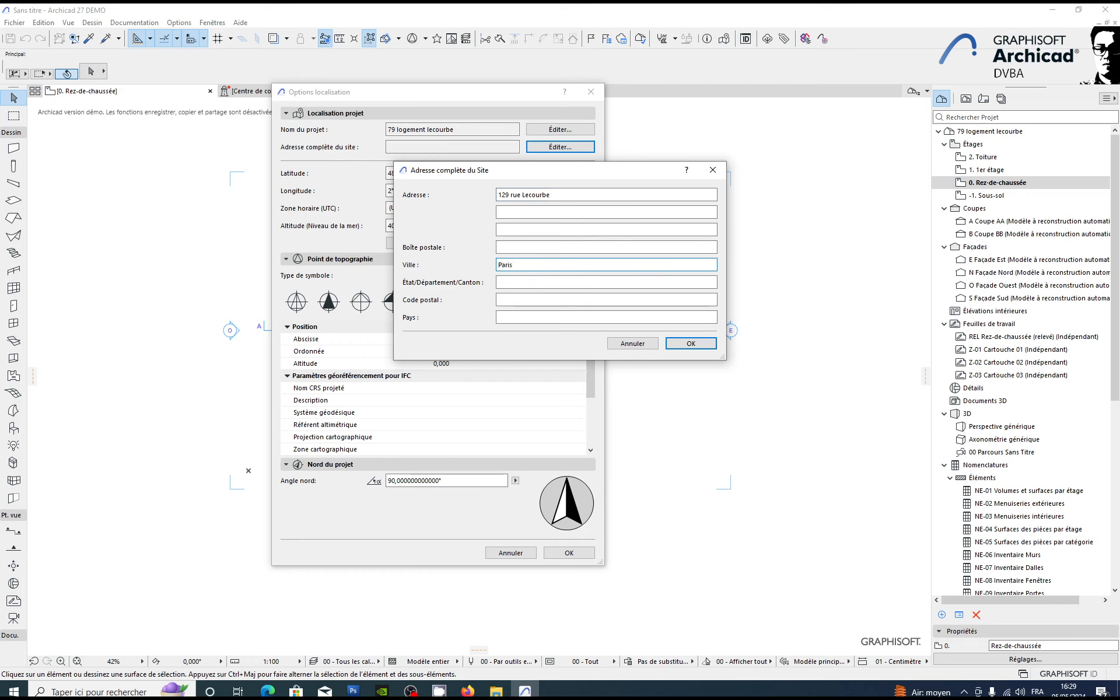
pyautogui.press('Tab')
pyautogui.click(502, 300)
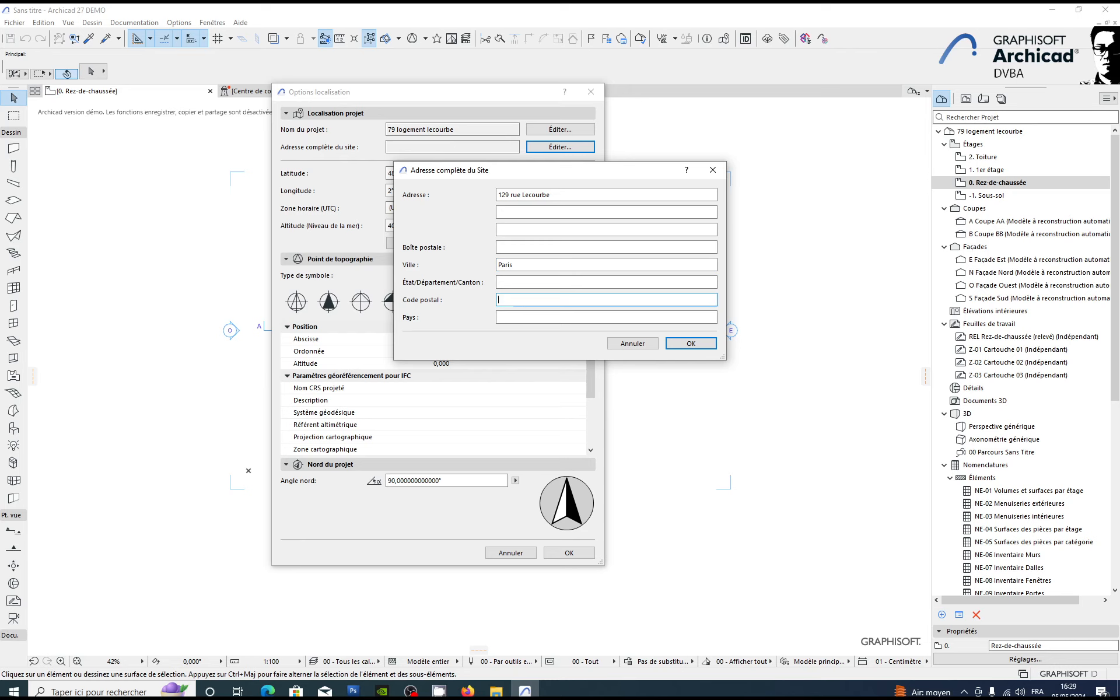
pyautogui.write('75015')
pyautogui.click(509, 318)
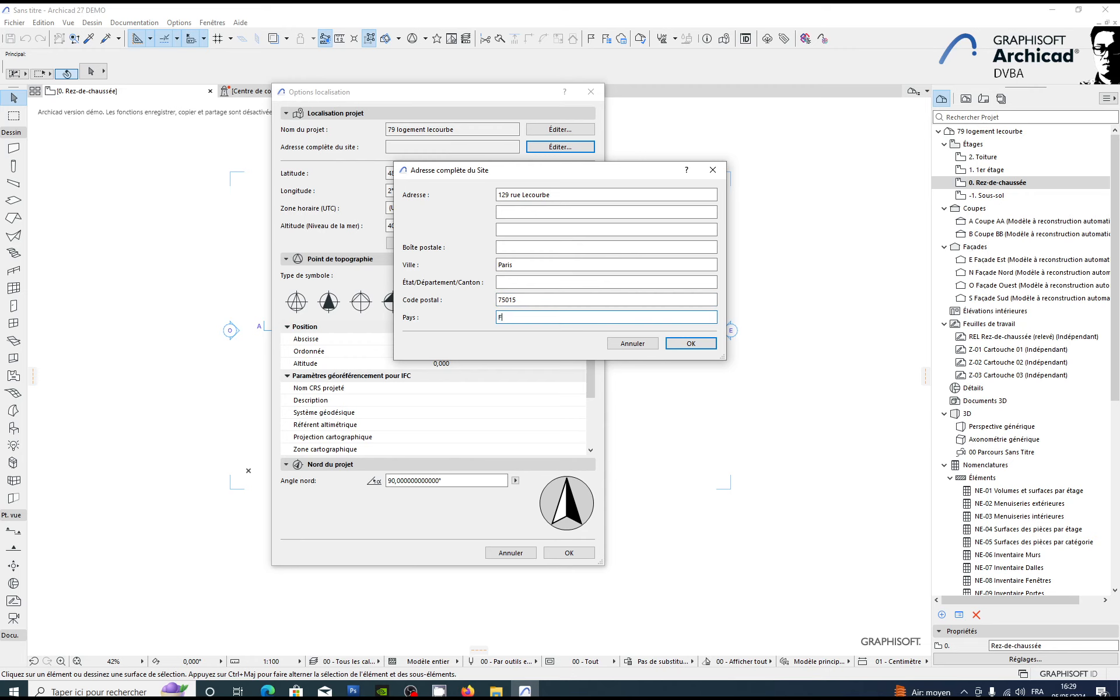
pyautogui.click(686, 343)
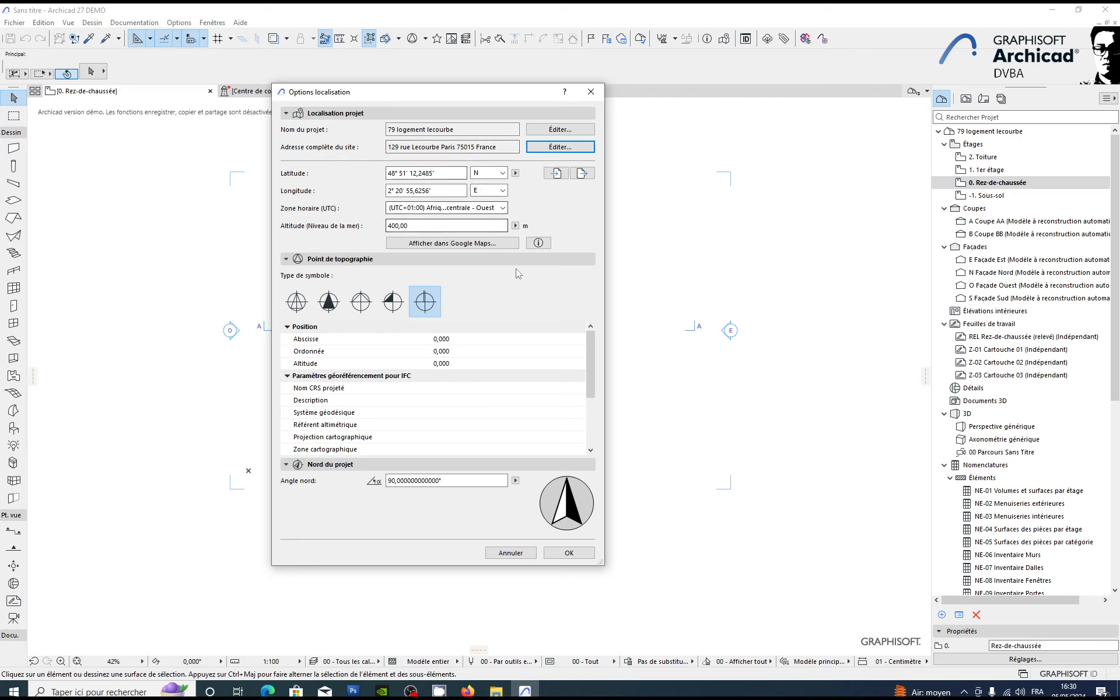
# Step: Switch to Firefox and open the Géoportail website at geoportail.gouv.fr
pyautogui.click(467, 691)
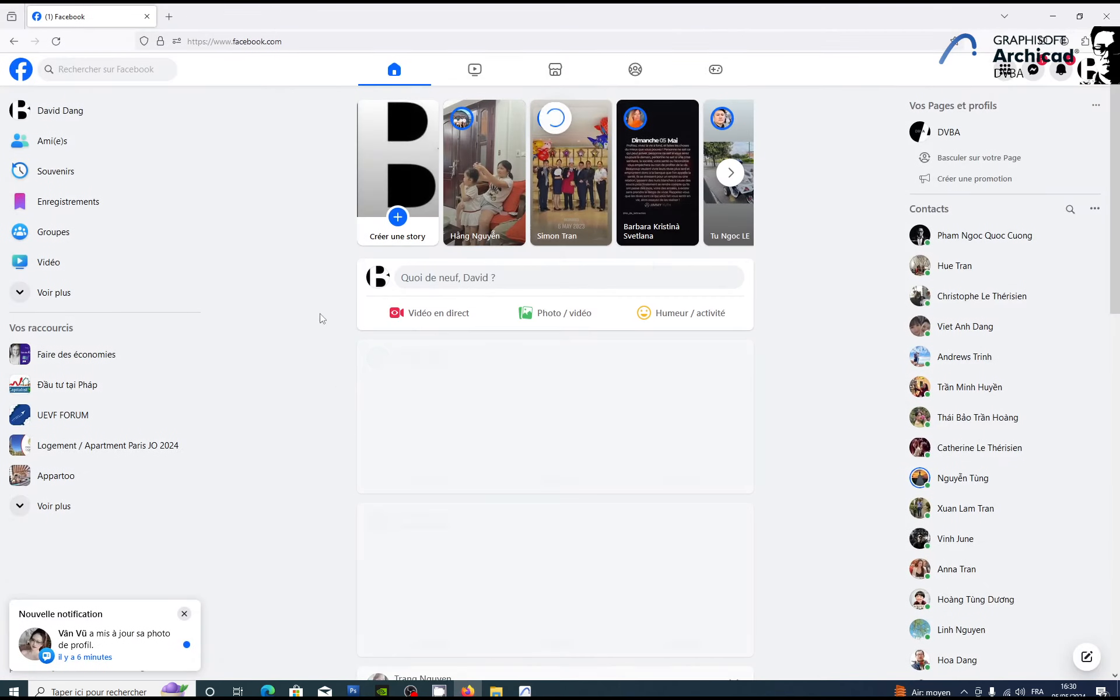
pyautogui.click(252, 42)
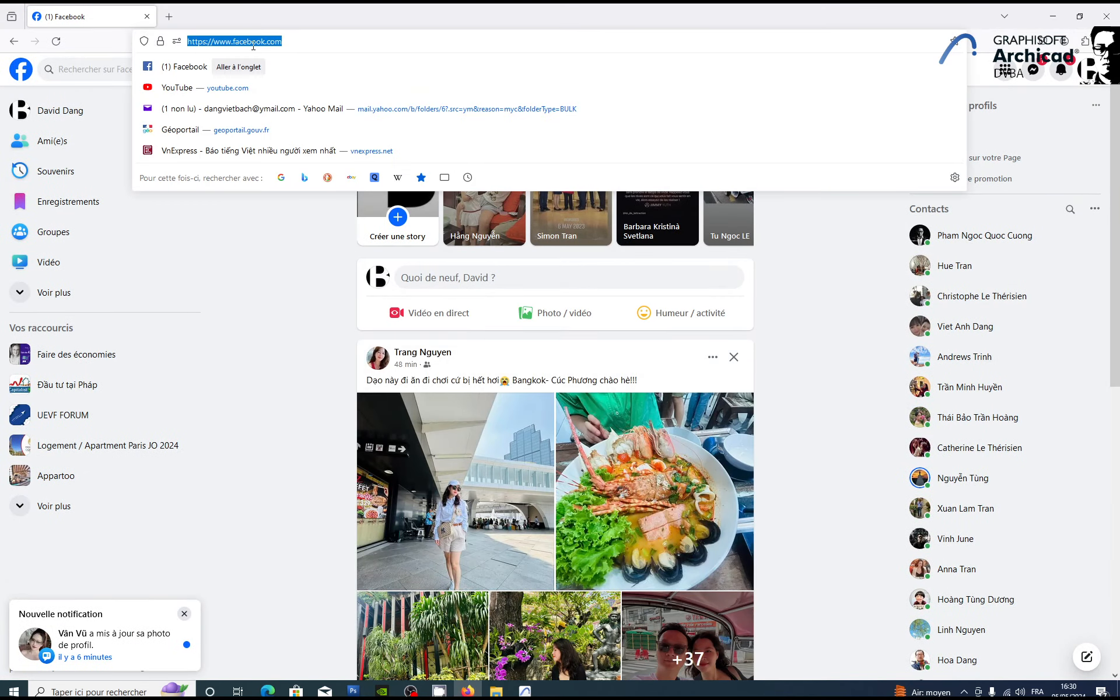
pyautogui.write('go')
pyautogui.press('BackSpace')
pyautogui.write('eoportail.gouv.fr/')
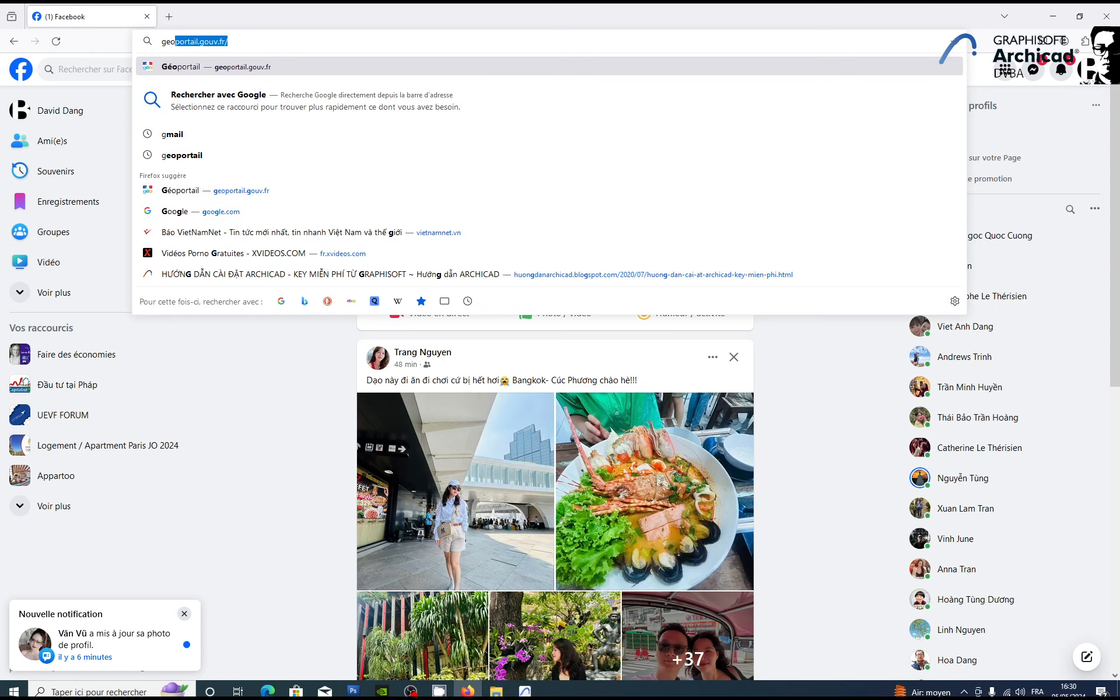
pyautogui.click(296, 62)
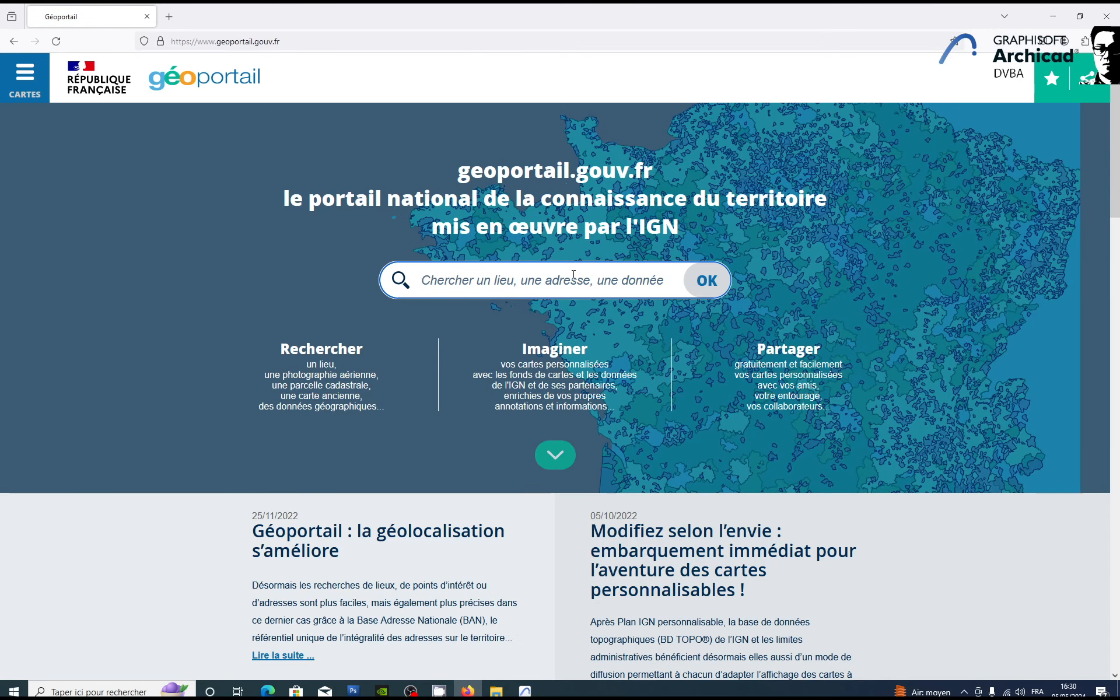
# Step: Search Géoportail for the project's street address and show the matching Paris location on the map
pyautogui.click(574, 274)
pyautogui.write('129 rue')
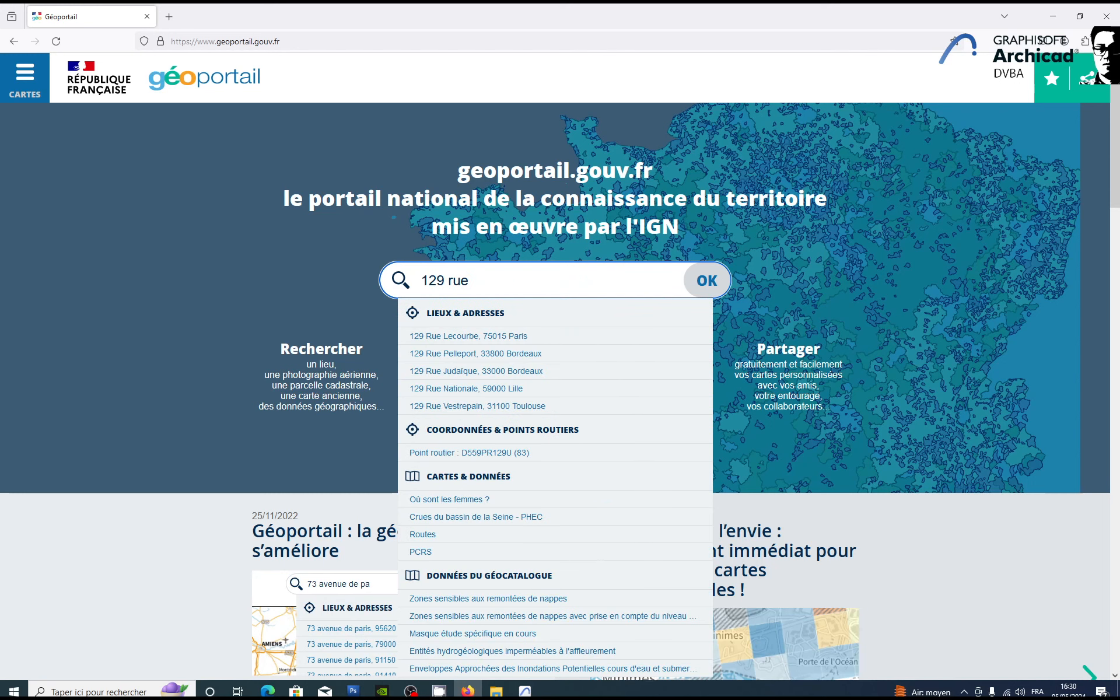
pyautogui.click(470, 343)
# Step: Display the geographic coordinates around the located site with the map's coordinate tool
pyautogui.moveTo(636, 382); pyautogui.dragTo(573, 337)
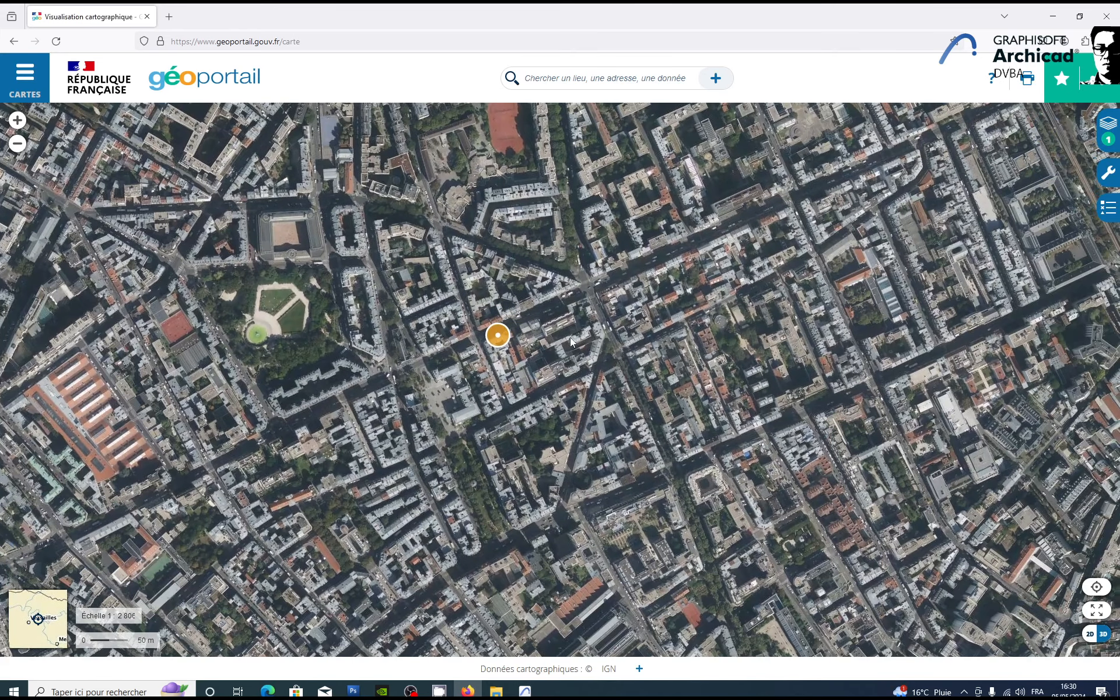
pyautogui.scroll(2, 569, 337)
pyautogui.moveTo(516, 370); pyautogui.dragTo(533, 381)
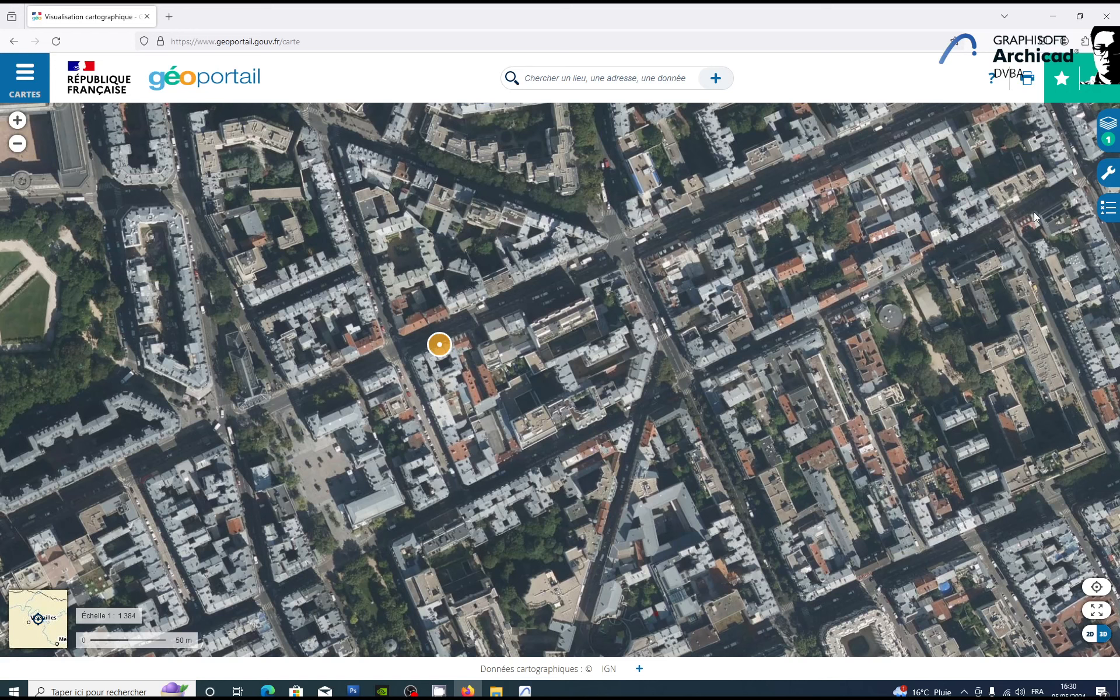
pyautogui.click(1102, 182)
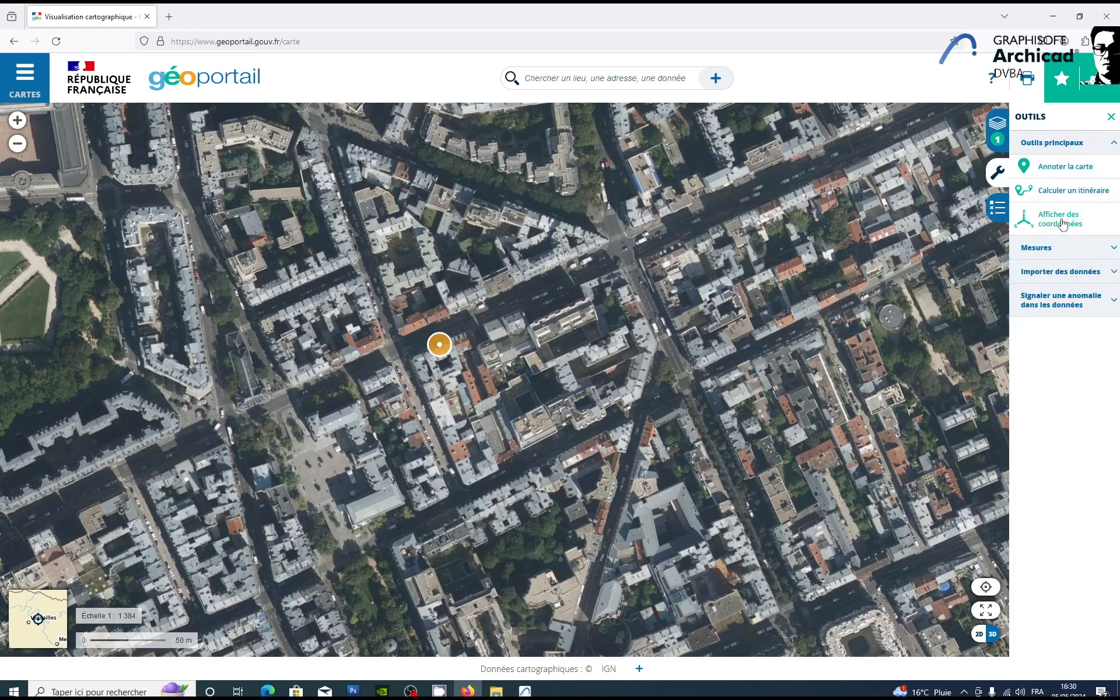
pyautogui.click(1059, 222)
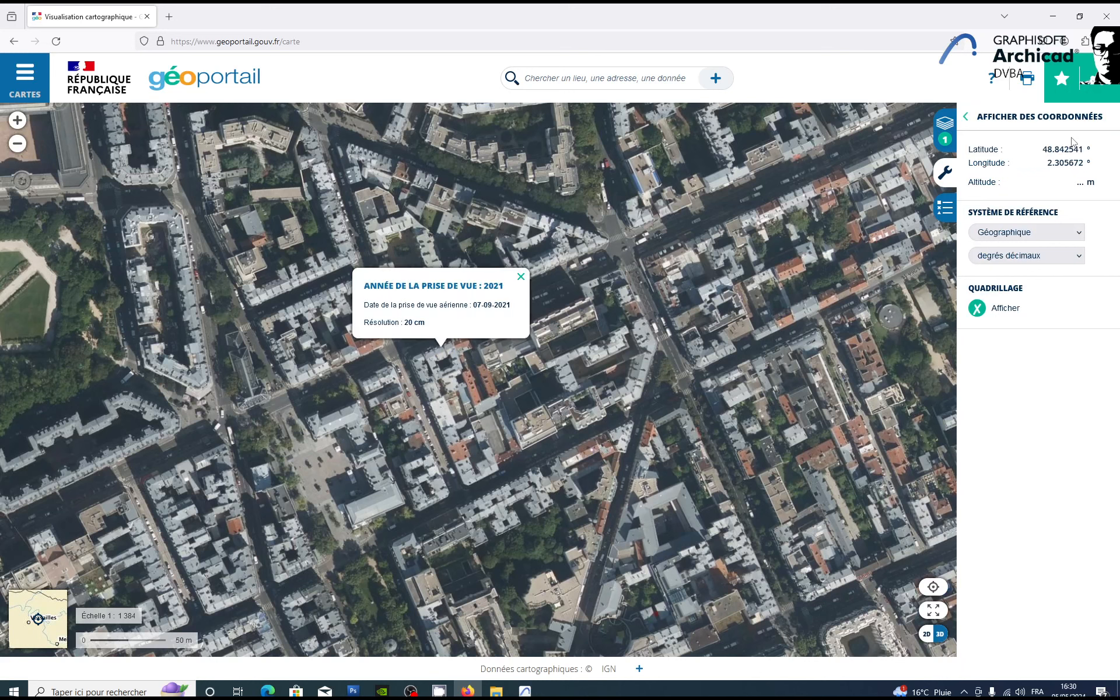
# Step: Copy the latitude from Géoportail, switch Archicad's location format to decimal degrees, and enter 48,842541° as the project latitude
pyautogui.click(1044, 150)
pyautogui.doubleClick(1044, 150)
pyautogui.click(525, 691)
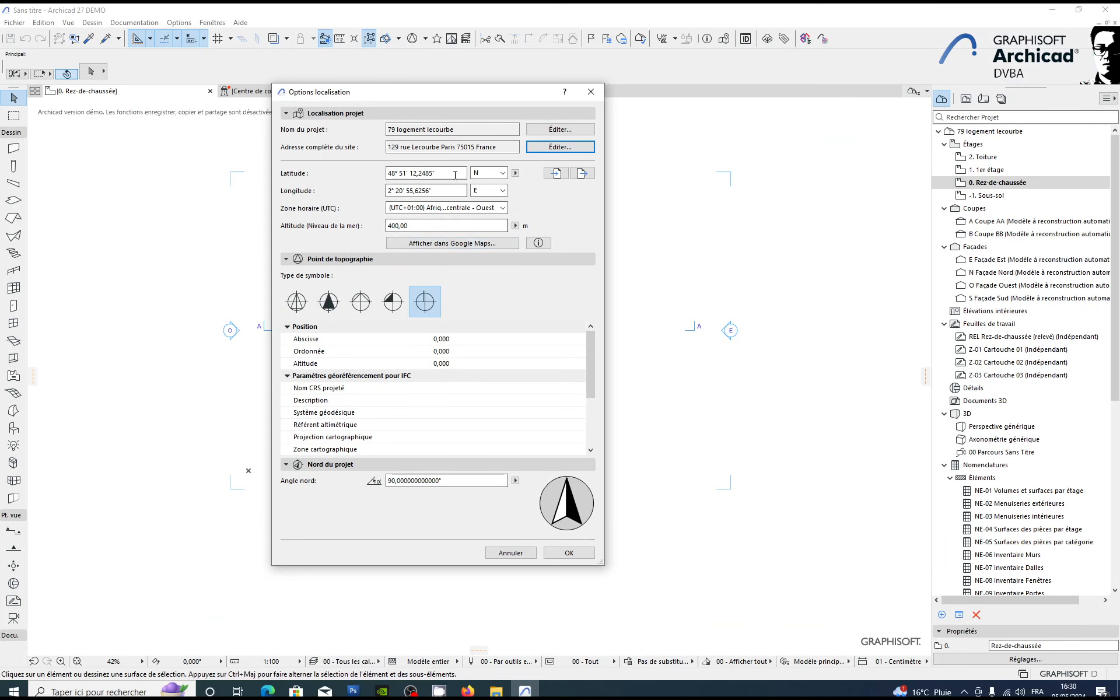
pyautogui.click(515, 174)
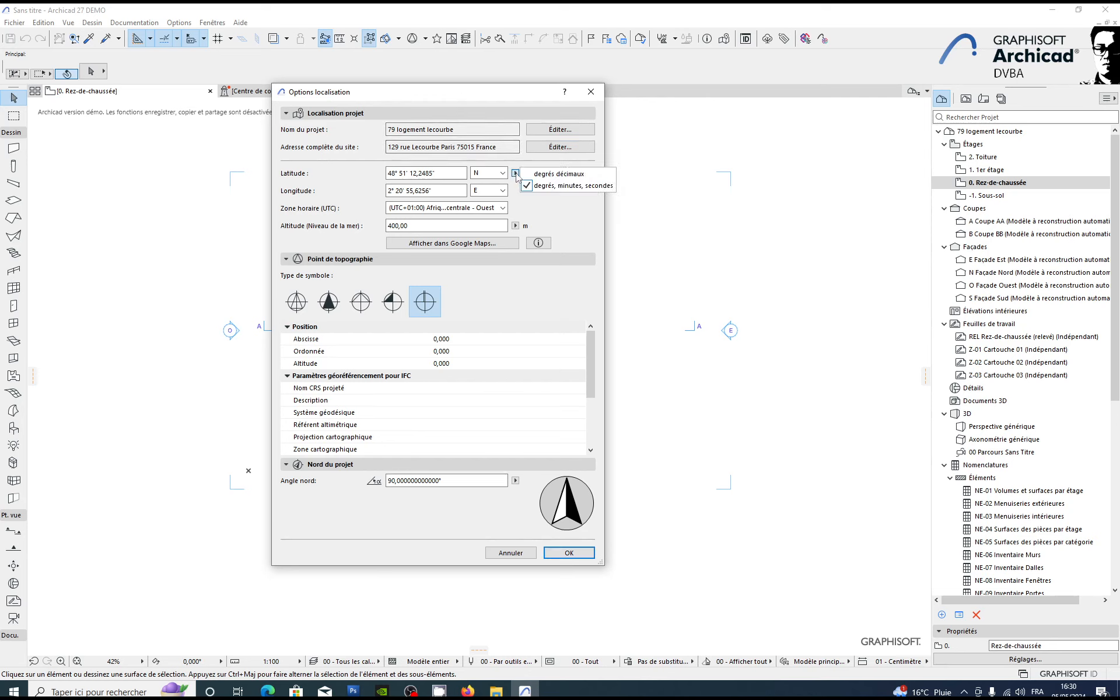
pyautogui.click(539, 172)
pyautogui.doubleClick(439, 175)
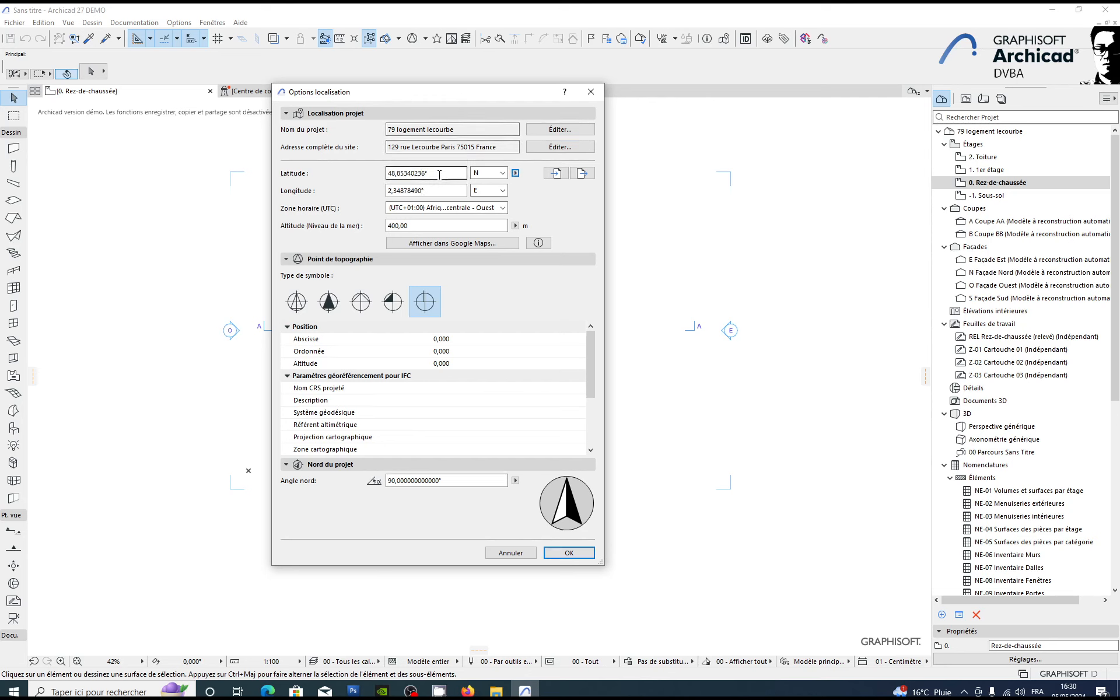
pyautogui.write('48,84254100°')
# Step: Copy the longitude from Géoportail and set the project longitude in Archicad's location settings to 2.305603
pyautogui.hotkey('alt', 'Tab')
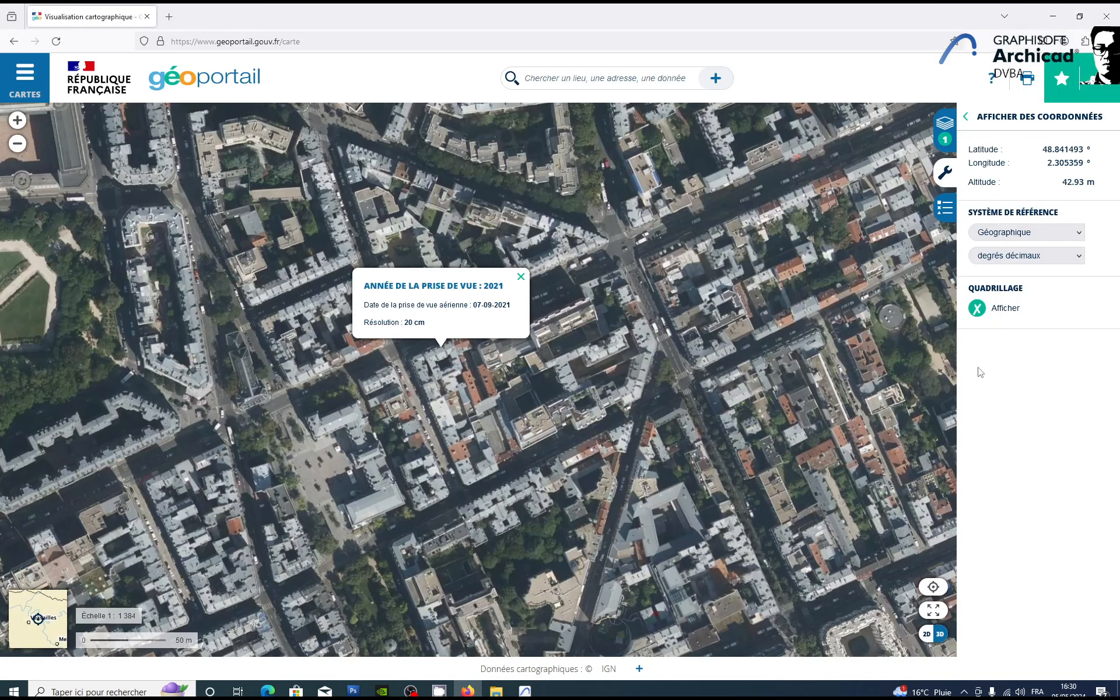
pyautogui.doubleClick(1050, 162)
pyautogui.hotkey('ctrl', 'c')
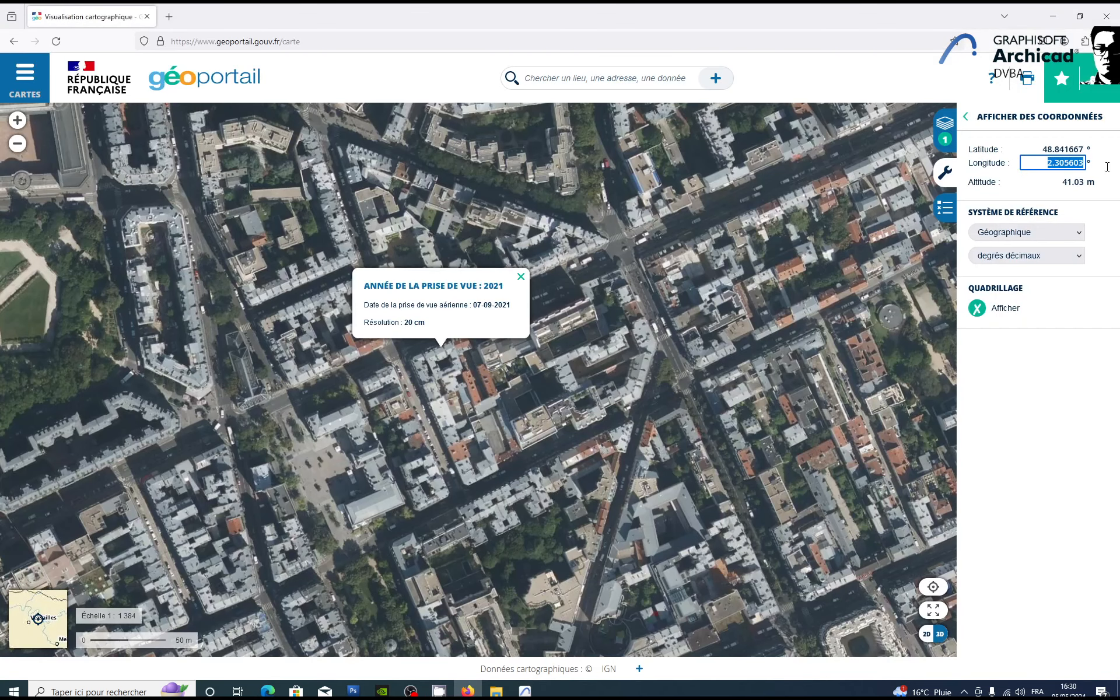
pyautogui.click(525, 690)
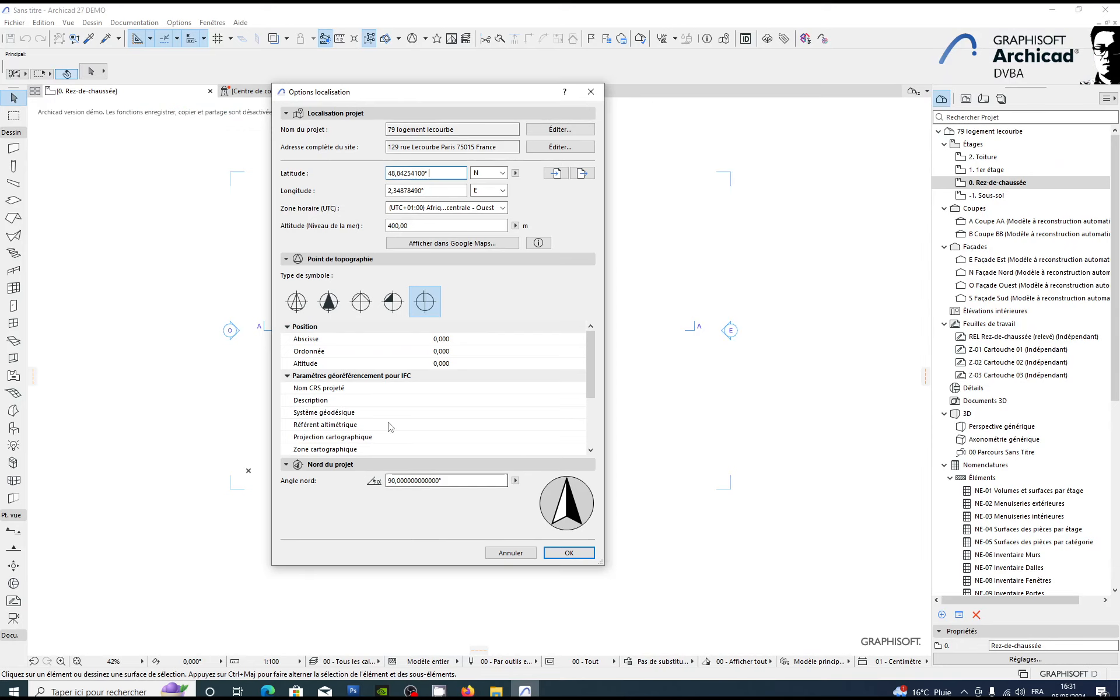
pyautogui.doubleClick(435, 192)
pyautogui.hotkey('ctrl', 'v')
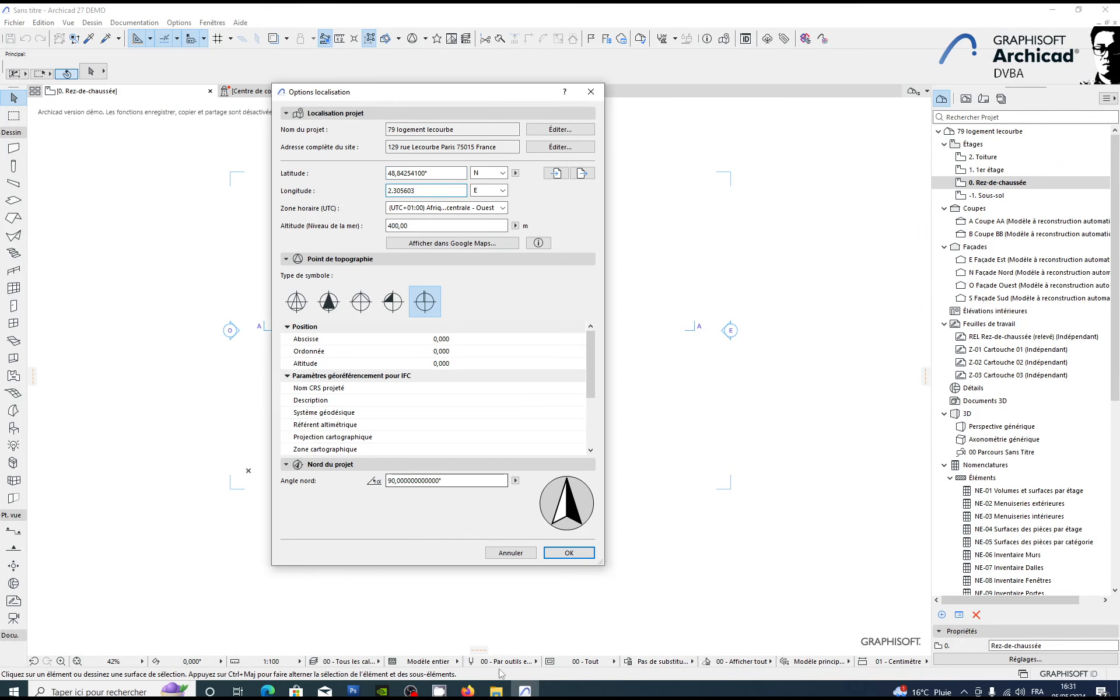
# Step: Check the site's altitude on Géoportail, set the Archicad project altitude to 35,50 m, and accept the location settings
pyautogui.click(468, 690)
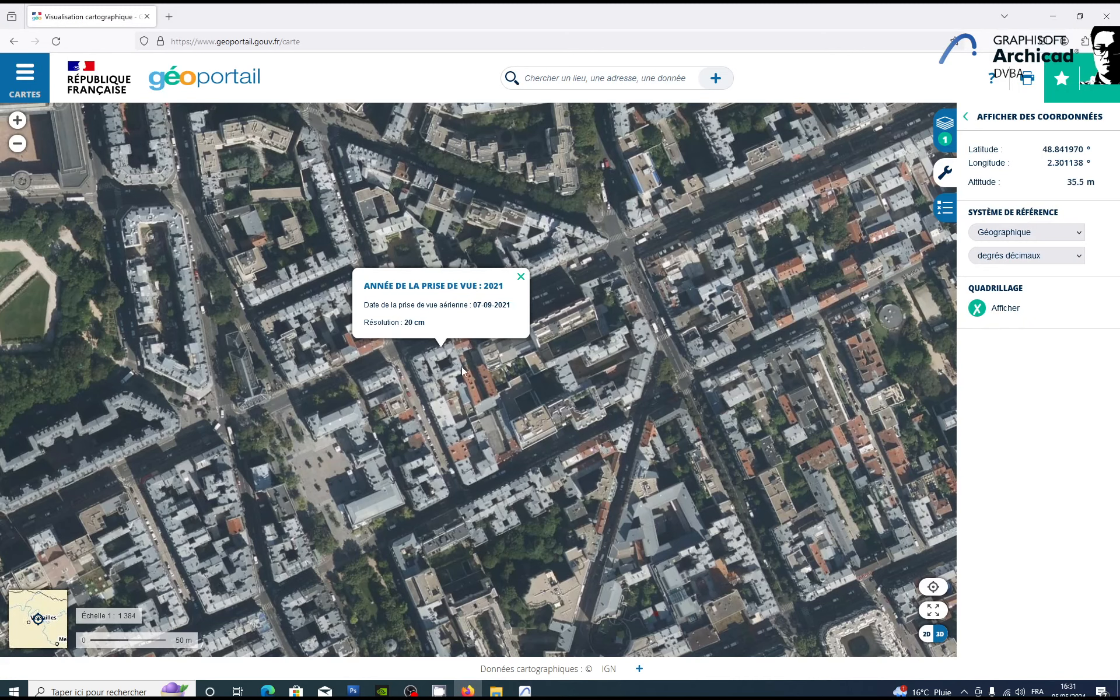
pyautogui.click(525, 691)
pyautogui.press('Tab')
pyautogui.press('Tab')
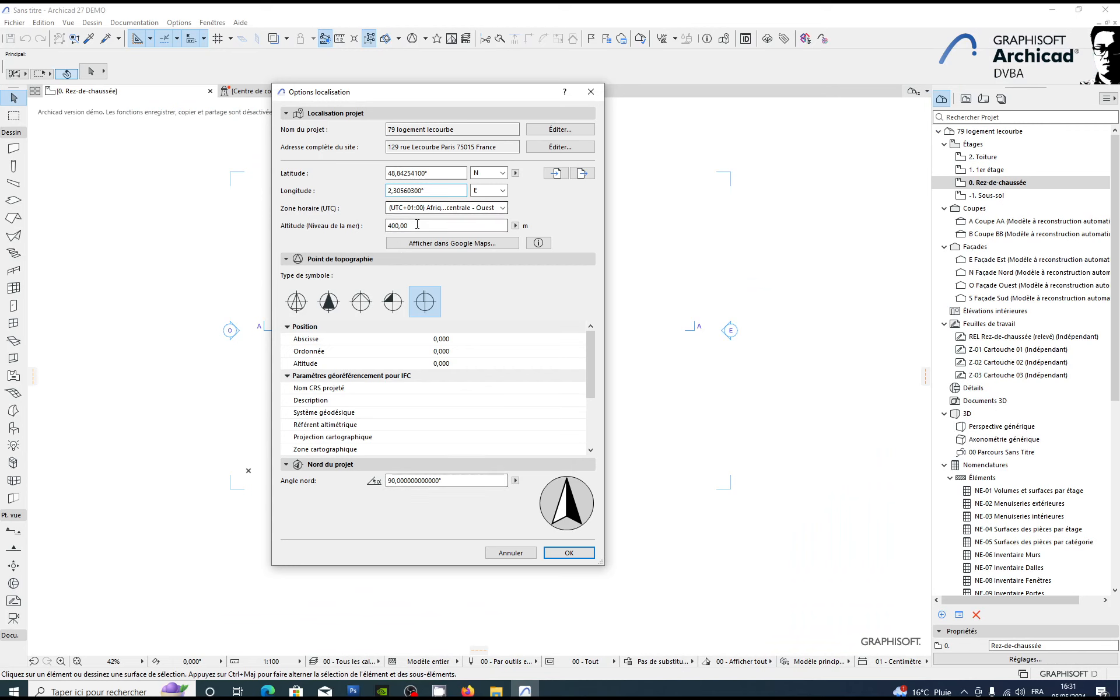
pyautogui.write('35,')
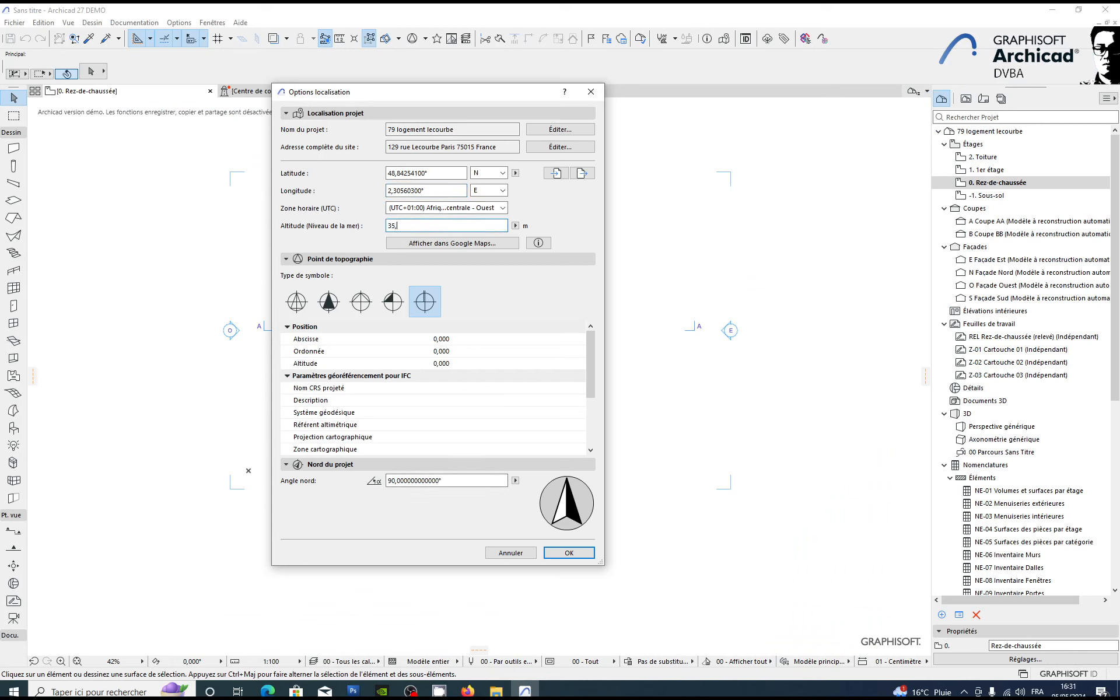
pyautogui.write('50')
pyautogui.click(570, 553)
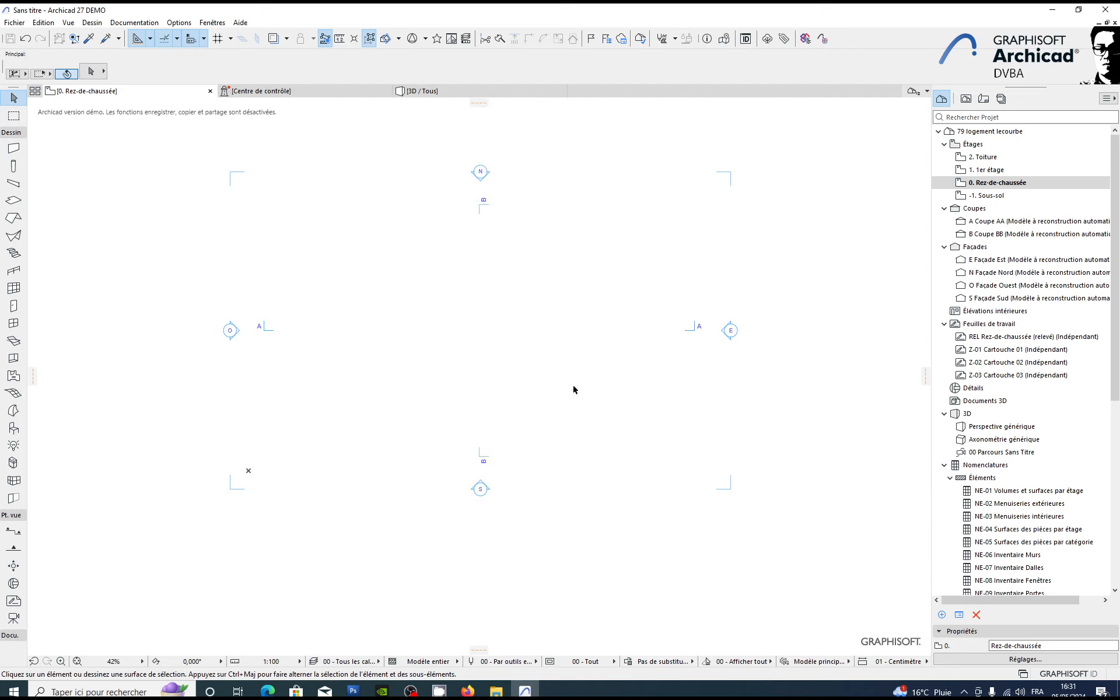
pyautogui.moveTo(422, 311); pyautogui.dragTo(418, 325, button='middle')
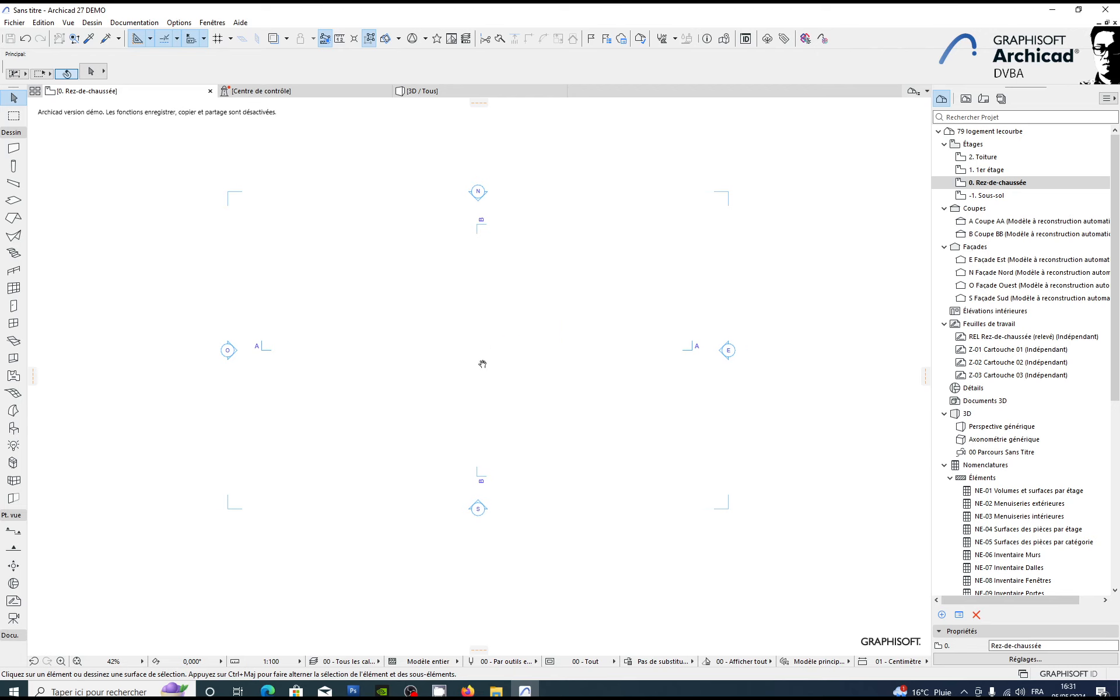
pyautogui.moveTo(473, 366); pyautogui.dragTo(489, 363, button='middle')
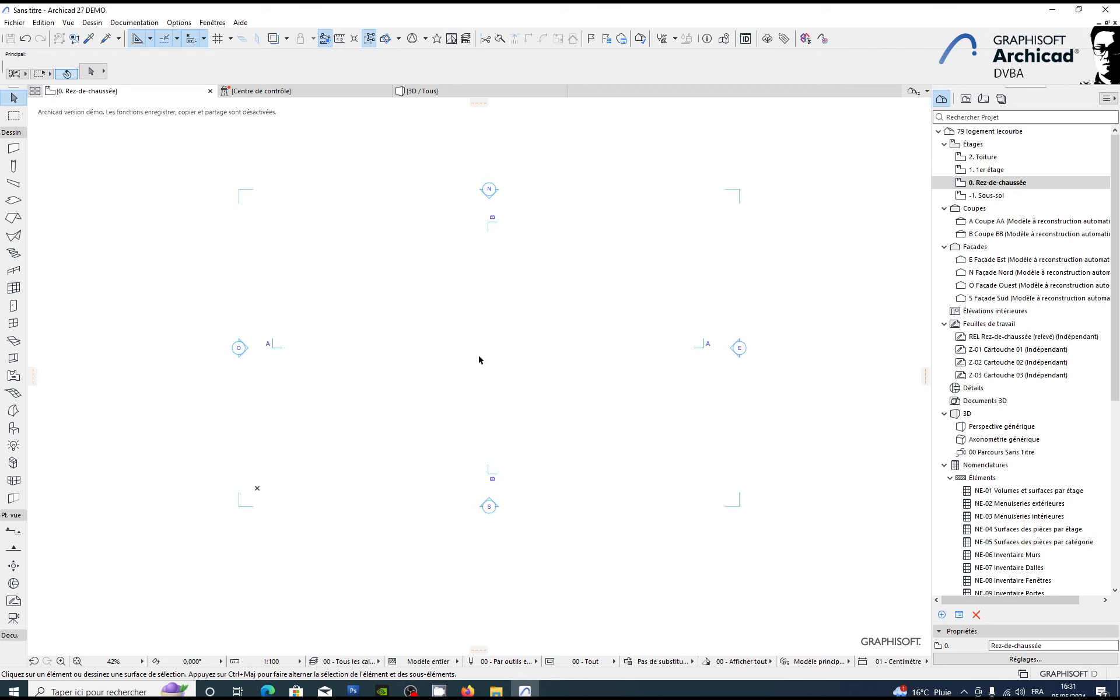
pyautogui.moveTo(456, 303); pyautogui.dragTo(426, 310, button='middle')
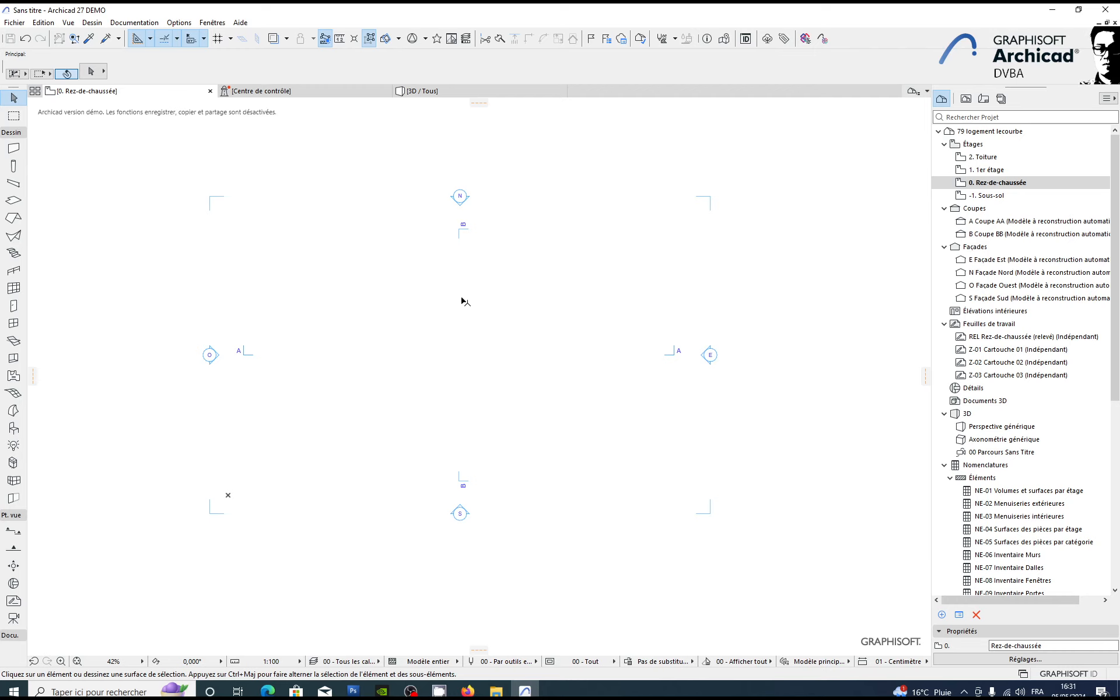
pyautogui.moveTo(403, 322); pyautogui.dragTo(407, 305, button='middle')
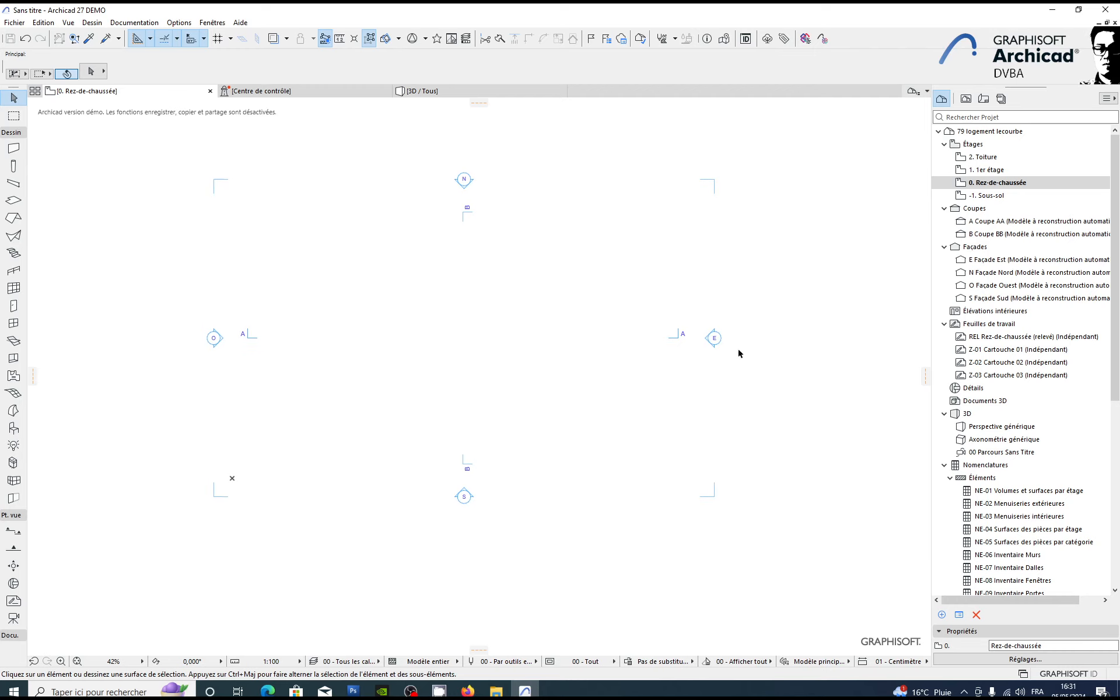
# Step: Open section AA from its marker on the ground-floor plan with the current view settings, and maximize the section window
pyautogui.scroll(3, 251, 332)
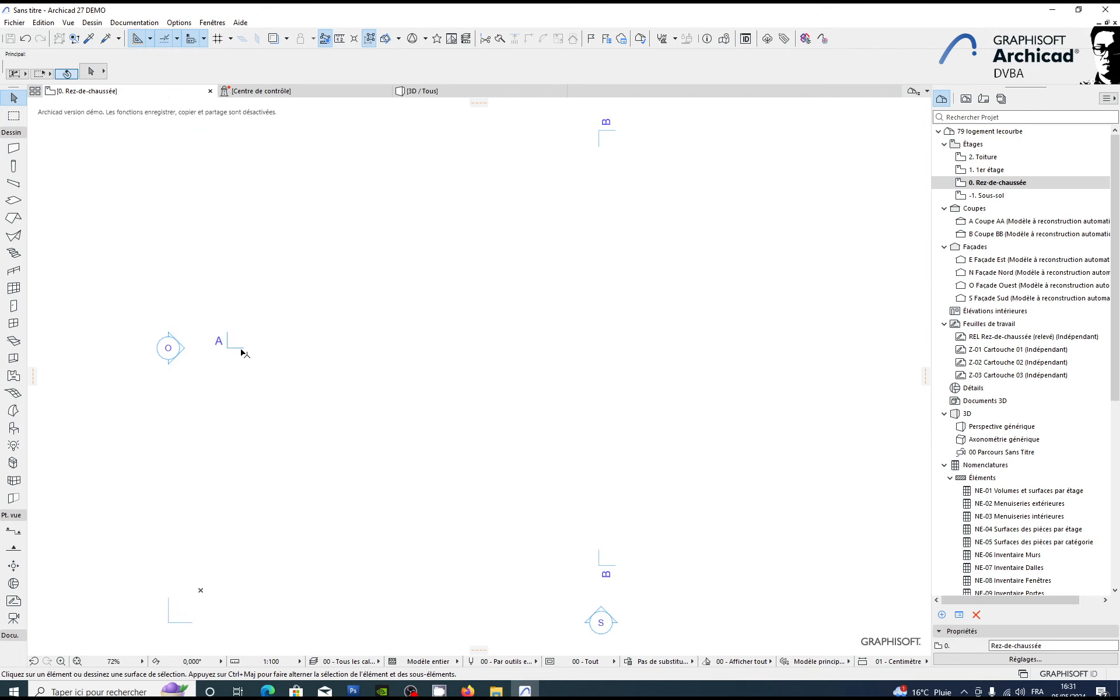
pyautogui.click(245, 349)
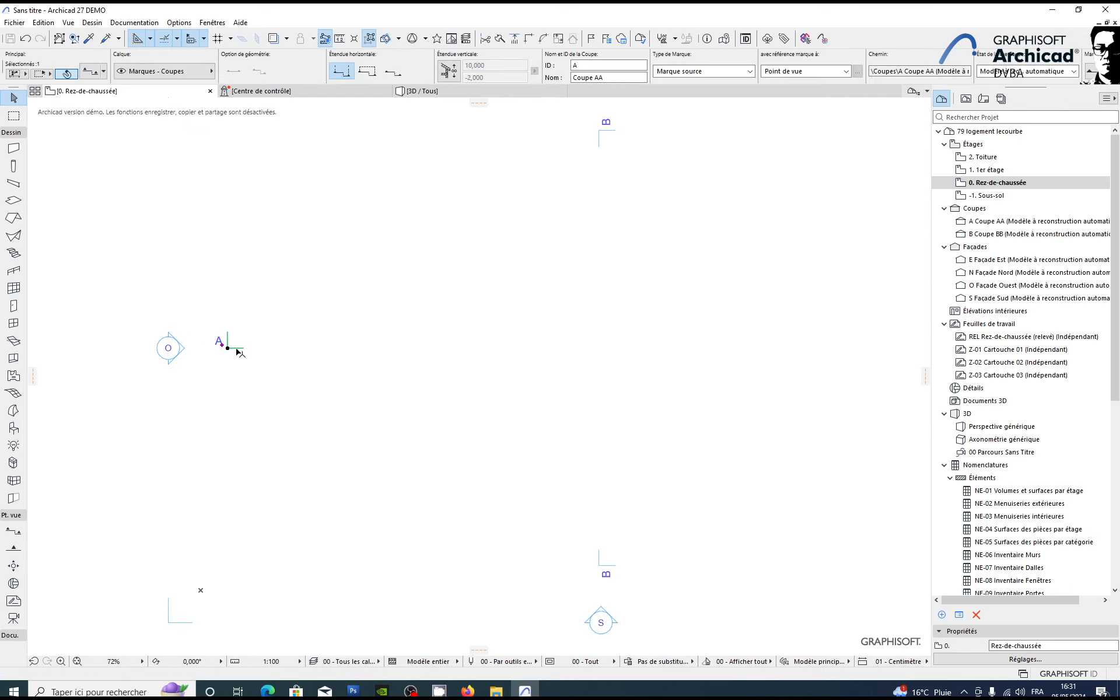
pyautogui.rightClick(239, 351)
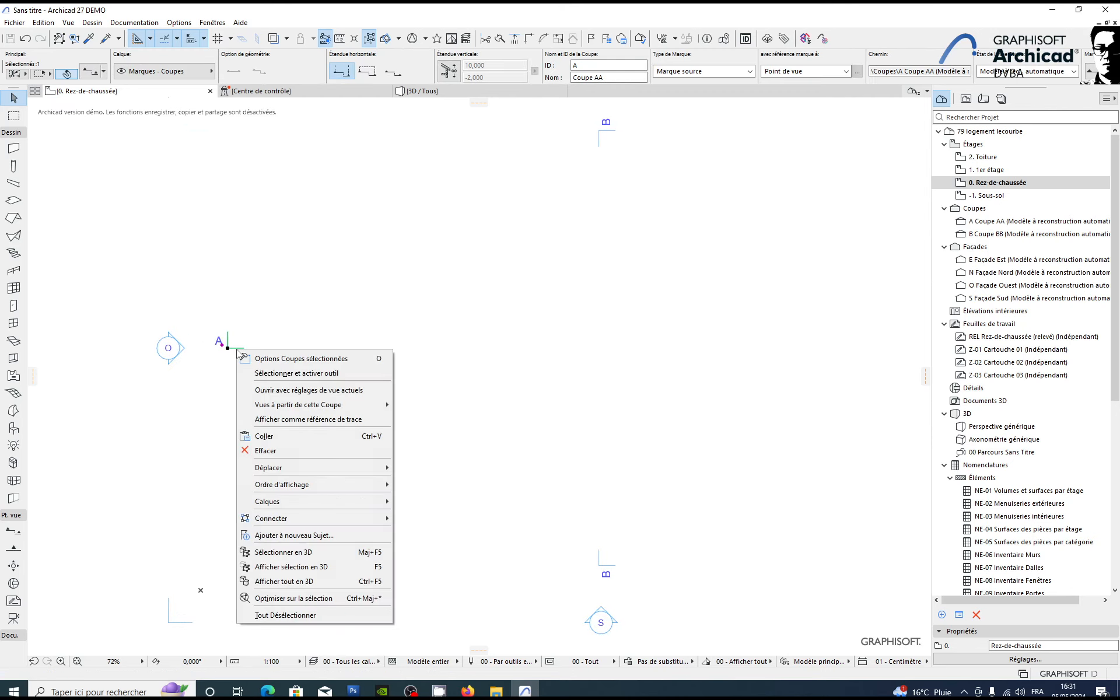
pyautogui.click(326, 391)
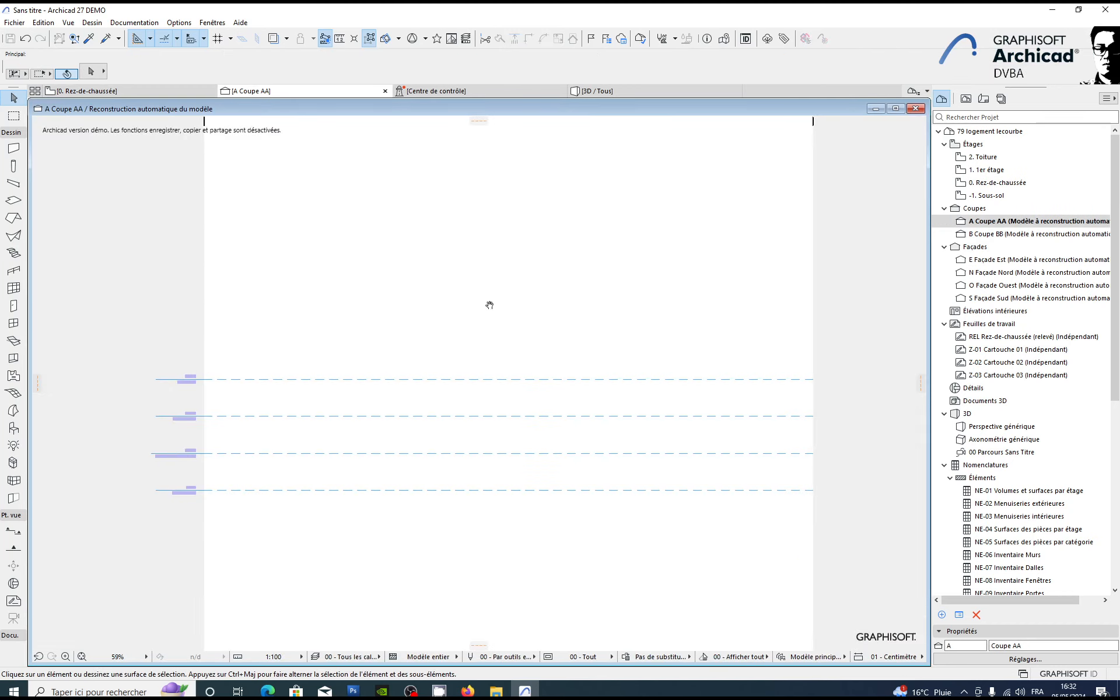
pyautogui.click(888, 110)
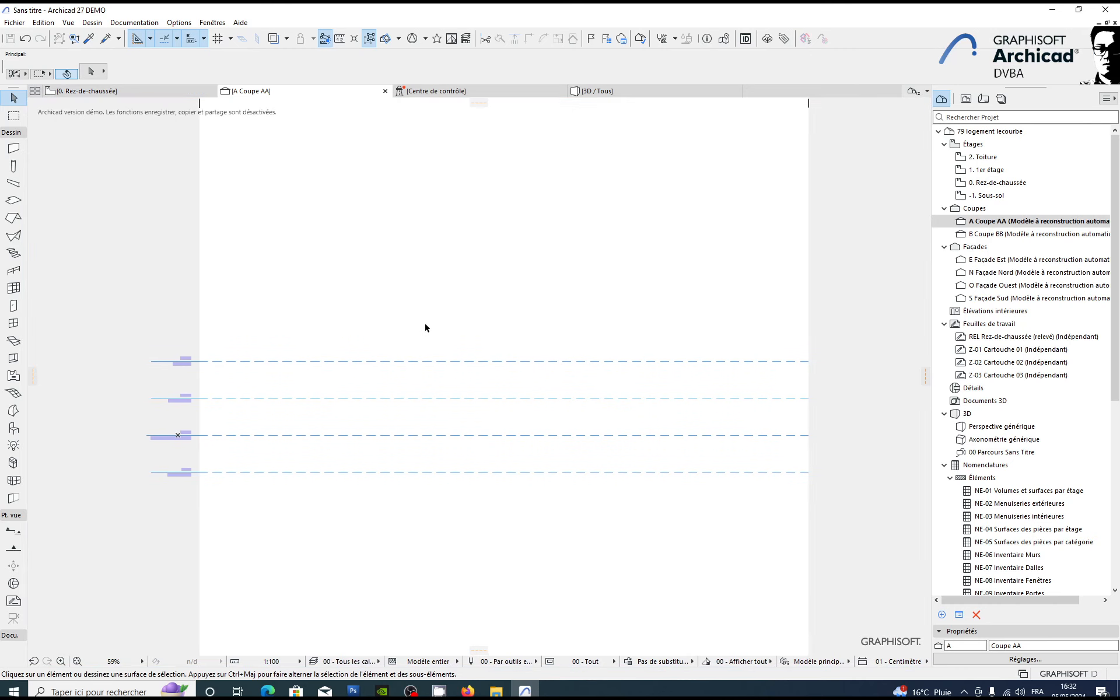
pyautogui.scroll(2, 202, 387)
pyautogui.scroll(2, 329, 362)
pyautogui.moveTo(310, 410); pyautogui.dragTo(350, 353, button='middle')
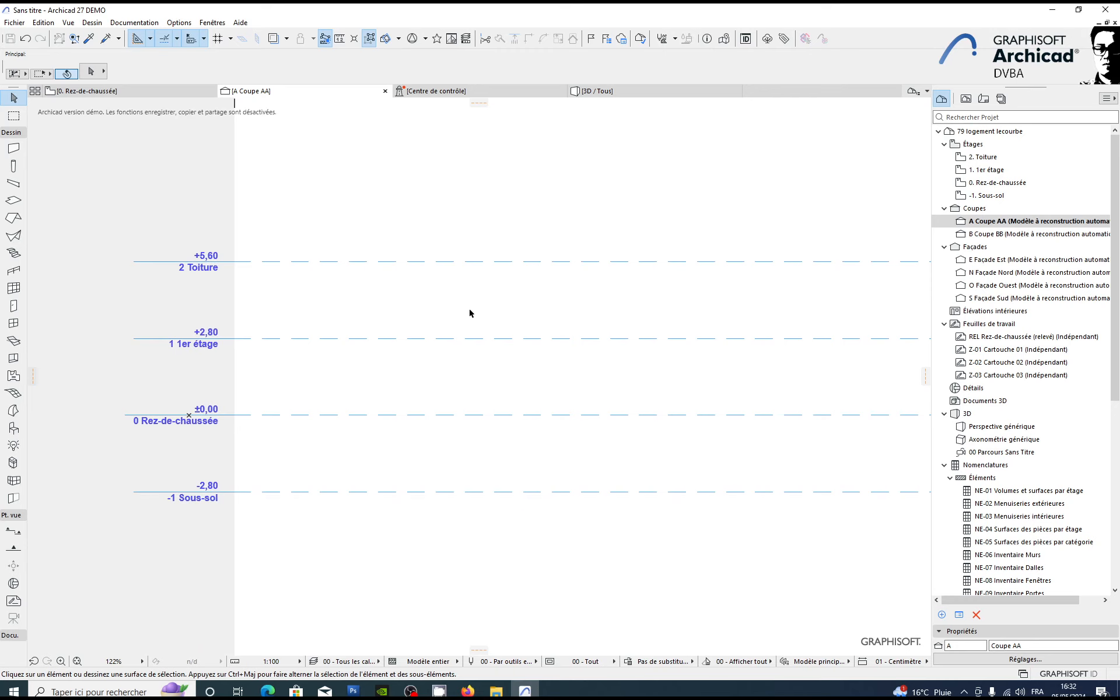
pyautogui.moveTo(445, 276); pyautogui.dragTo(419, 294, button='middle')
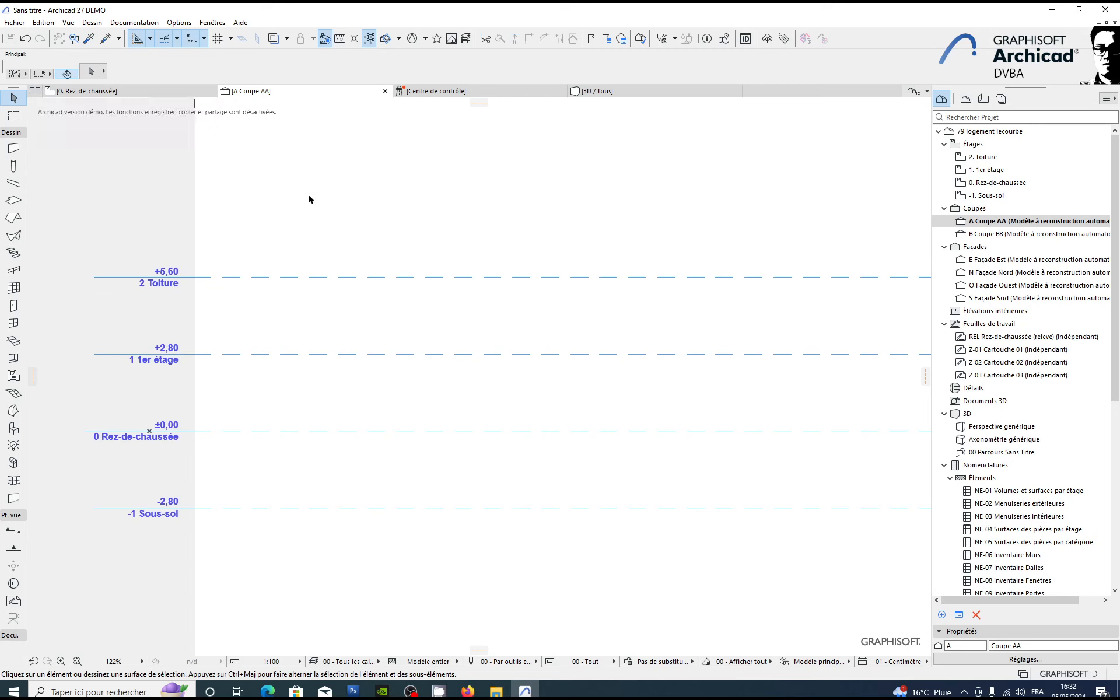
# Step: Open the storey settings and rename storey 0, Rez-de-chaussée, as RDC
pyautogui.click(91, 22)
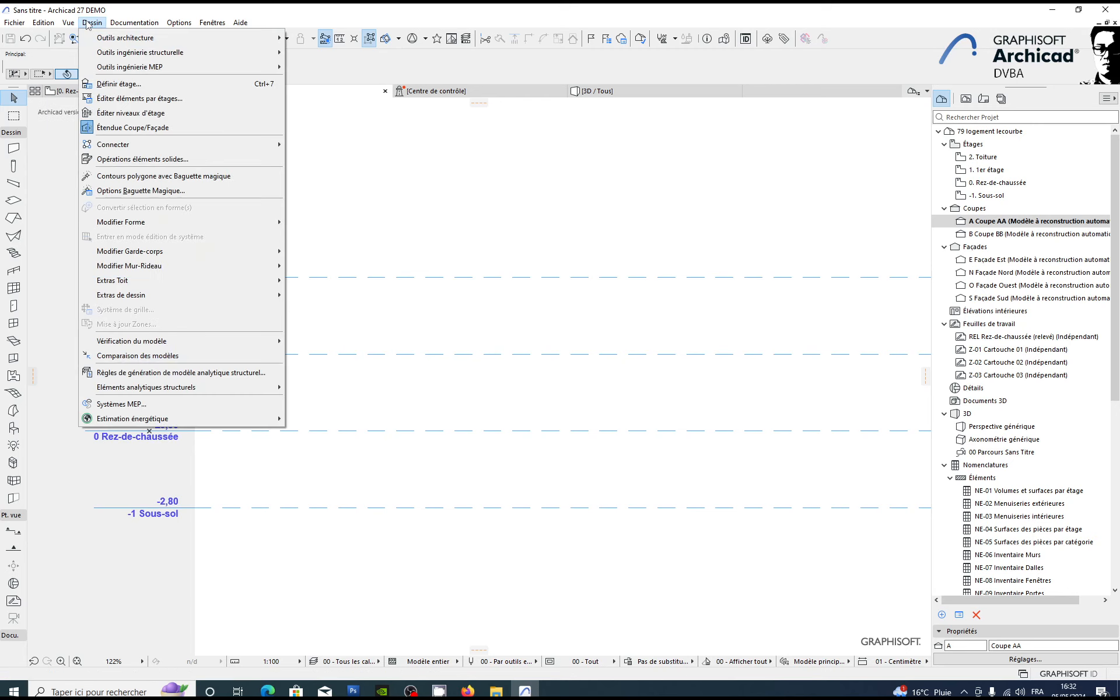
pyautogui.click(116, 83)
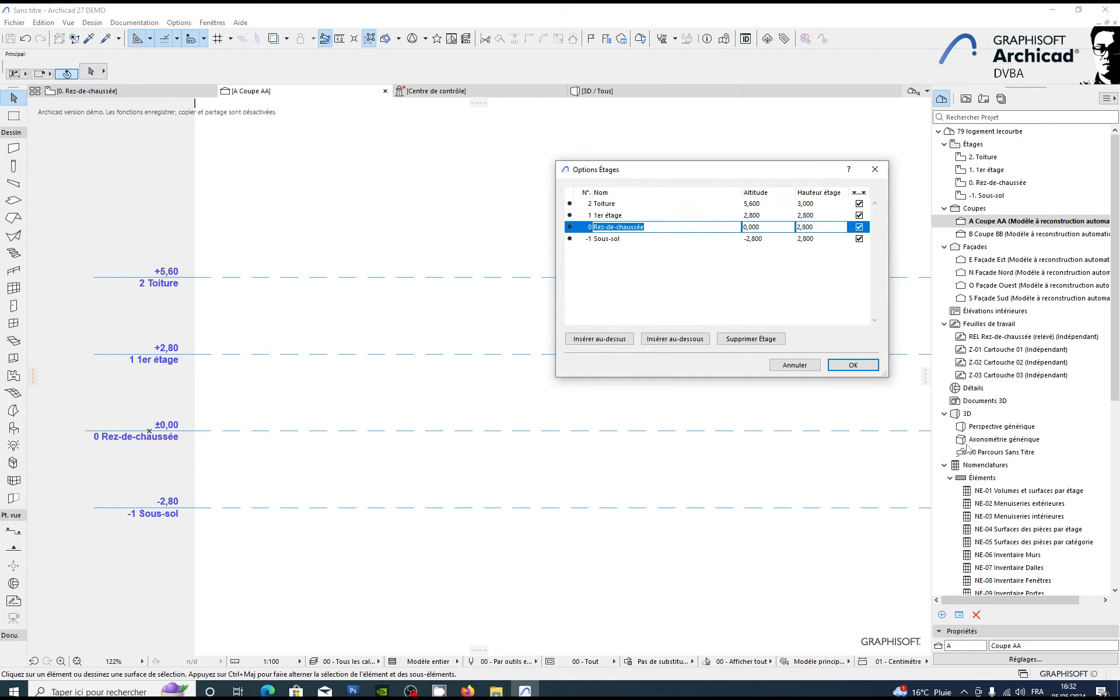
pyautogui.click(657, 238)
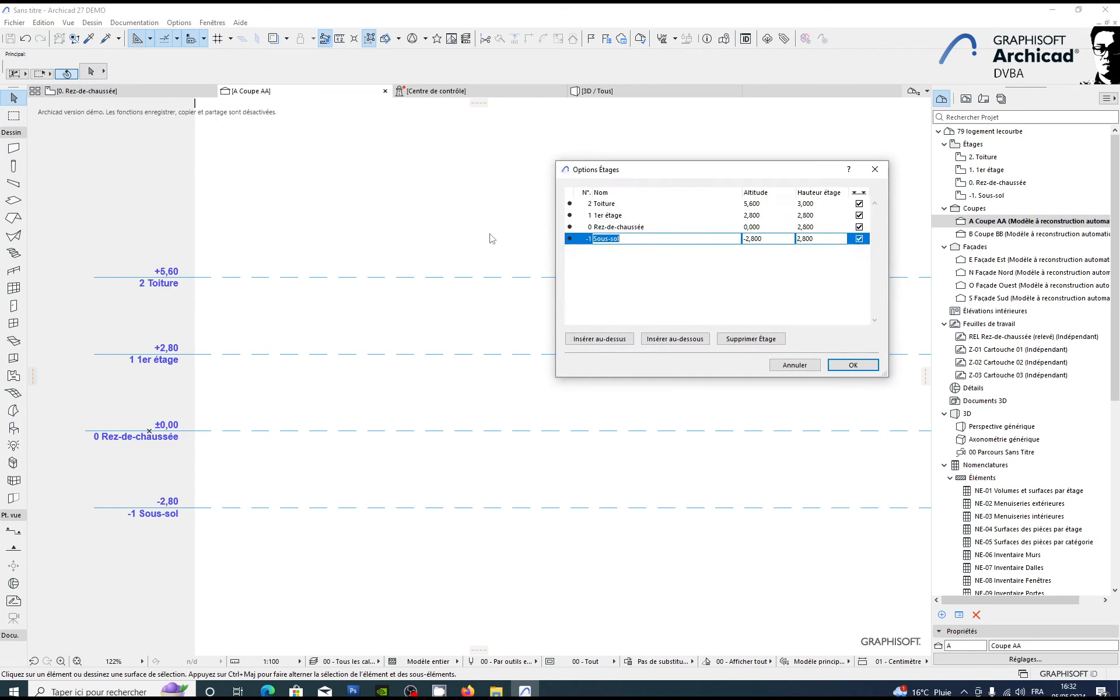
pyautogui.click(660, 227)
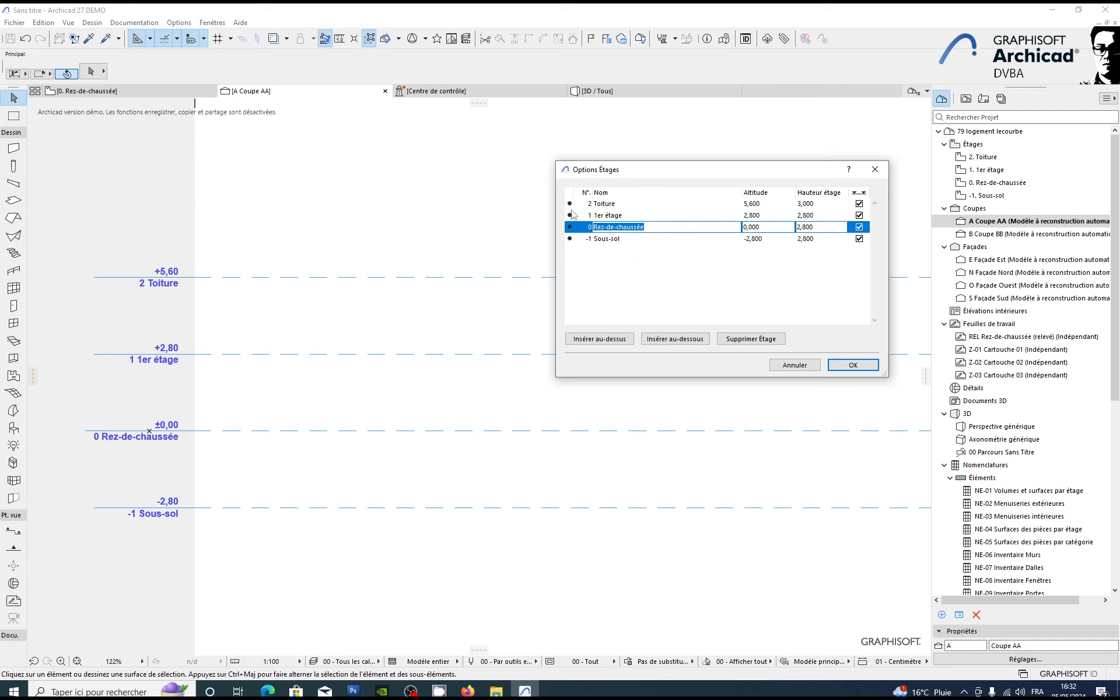
pyautogui.click(826, 227)
pyautogui.doubleClick(826, 227)
pyautogui.click(656, 227)
pyautogui.doubleClick(654, 227)
pyautogui.write('RDC')
pyautogui.click(622, 256)
# Step: Set the storey height of RDC to 4 m and that of 1er étage to 3 m
pyautogui.click(778, 226)
pyautogui.moveTo(800, 231); pyautogui.dragTo(776, 232)
pyautogui.write('4')
pyautogui.press('Tab')
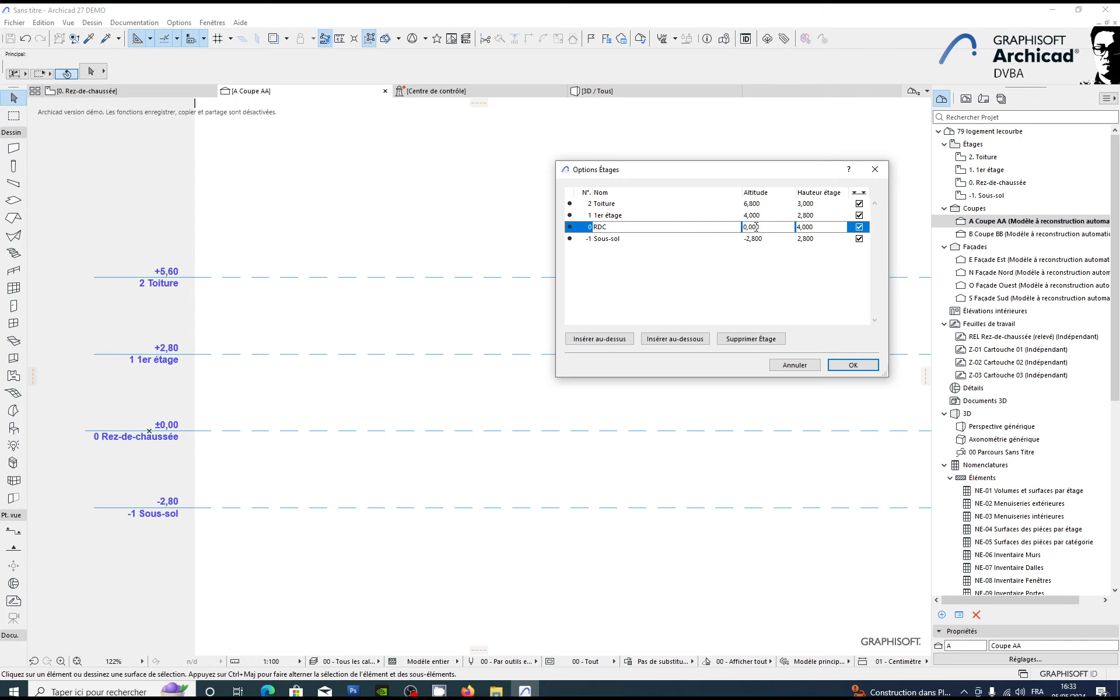
pyautogui.click(822, 215)
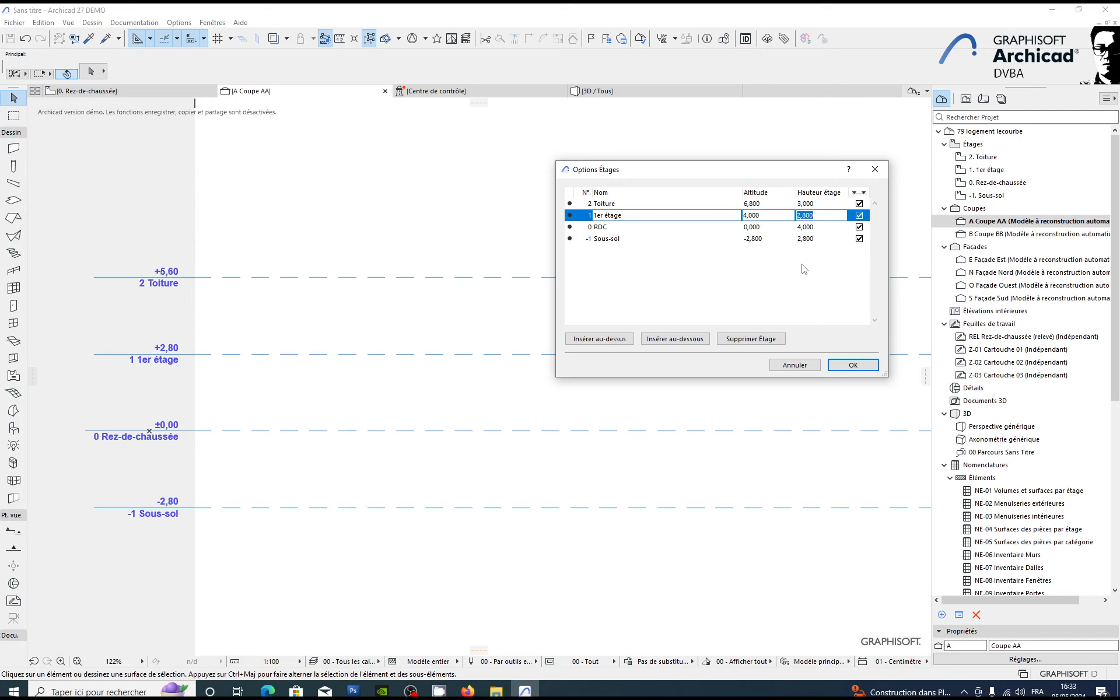
pyautogui.write('3')
pyautogui.click(768, 206)
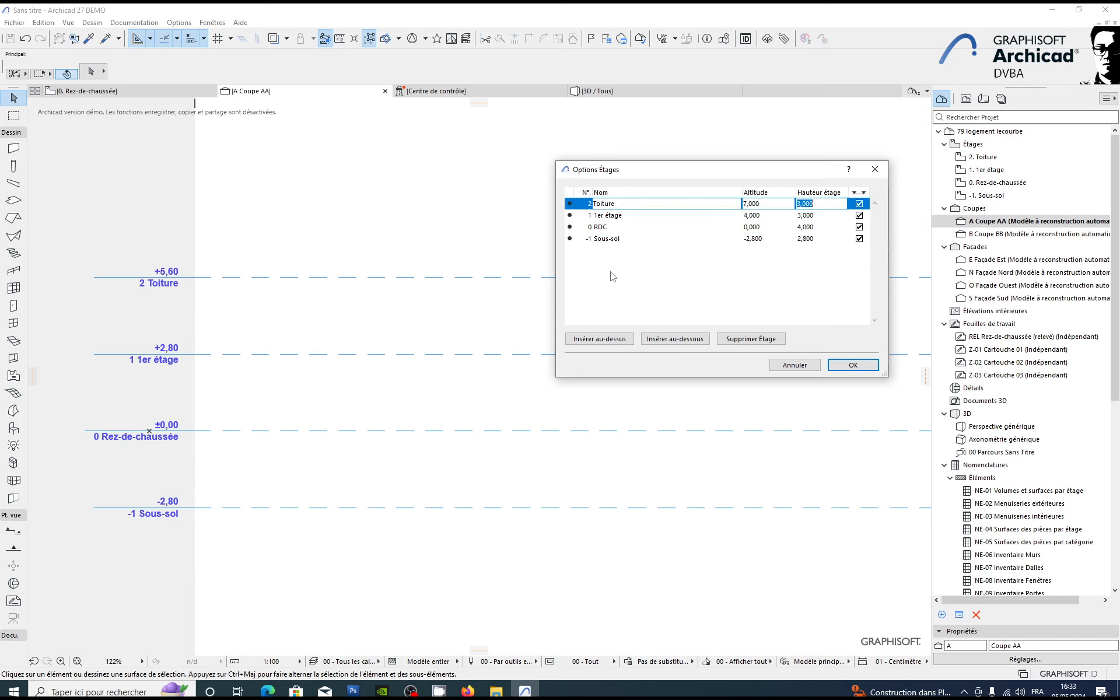
# Step: Rename storey -1, Sous-sol, as "R-1 bas"
pyautogui.click(639, 239)
pyautogui.click(639, 239)
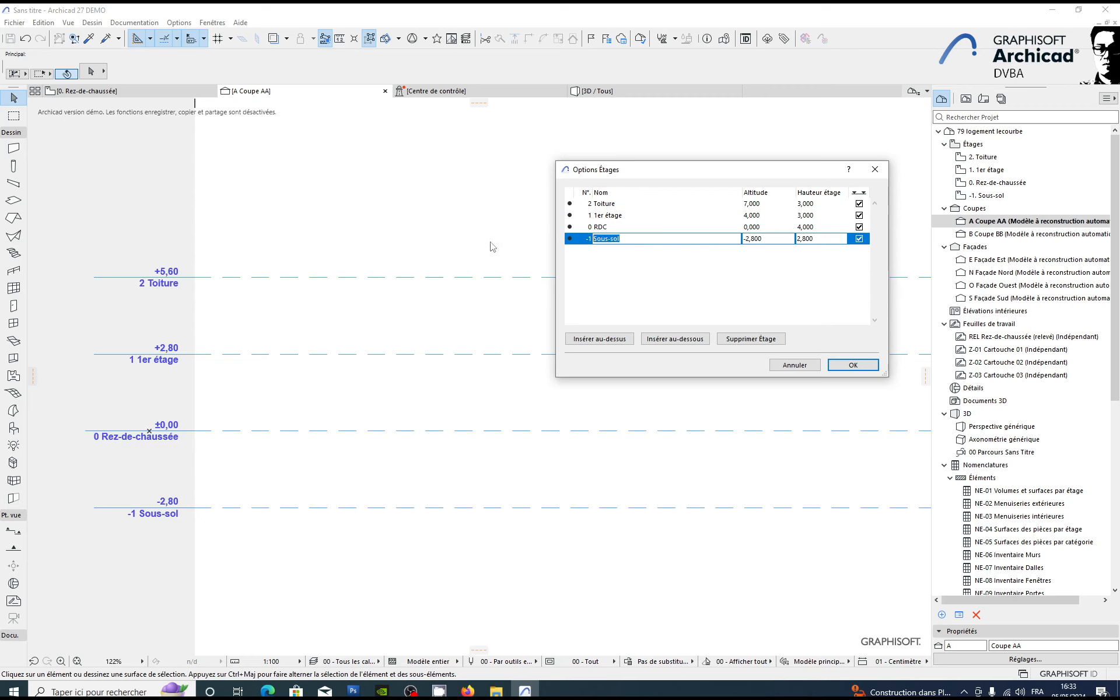
pyautogui.write('R-1')
pyautogui.click(691, 251)
pyautogui.click(780, 243)
pyautogui.click(634, 240)
pyautogui.write('bas')
pyautogui.click(597, 265)
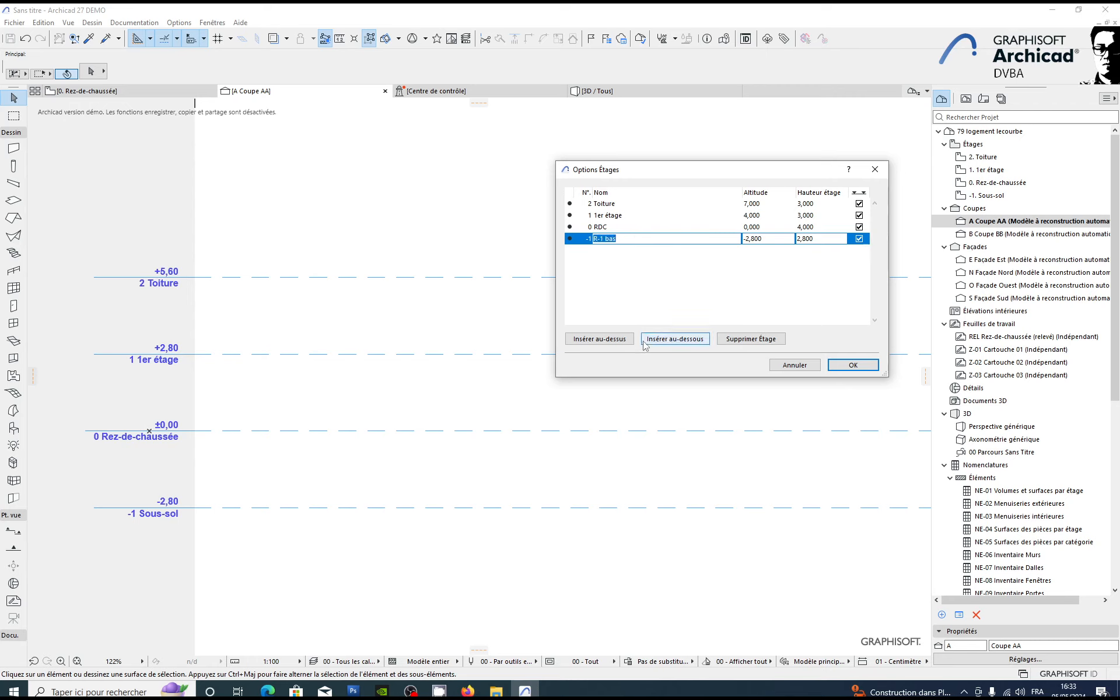
# Step: Insert a new storey below R-1 bas, name it "R-1 haut" and set its height to 0,5 m
pyautogui.click(625, 343)
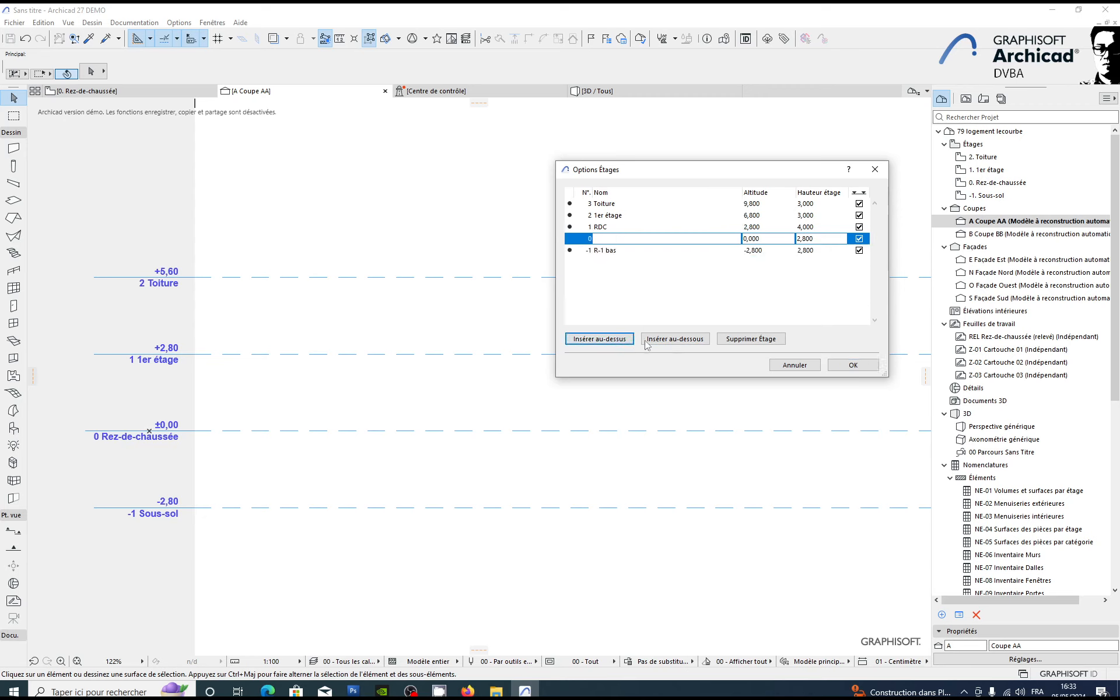
pyautogui.click(751, 338)
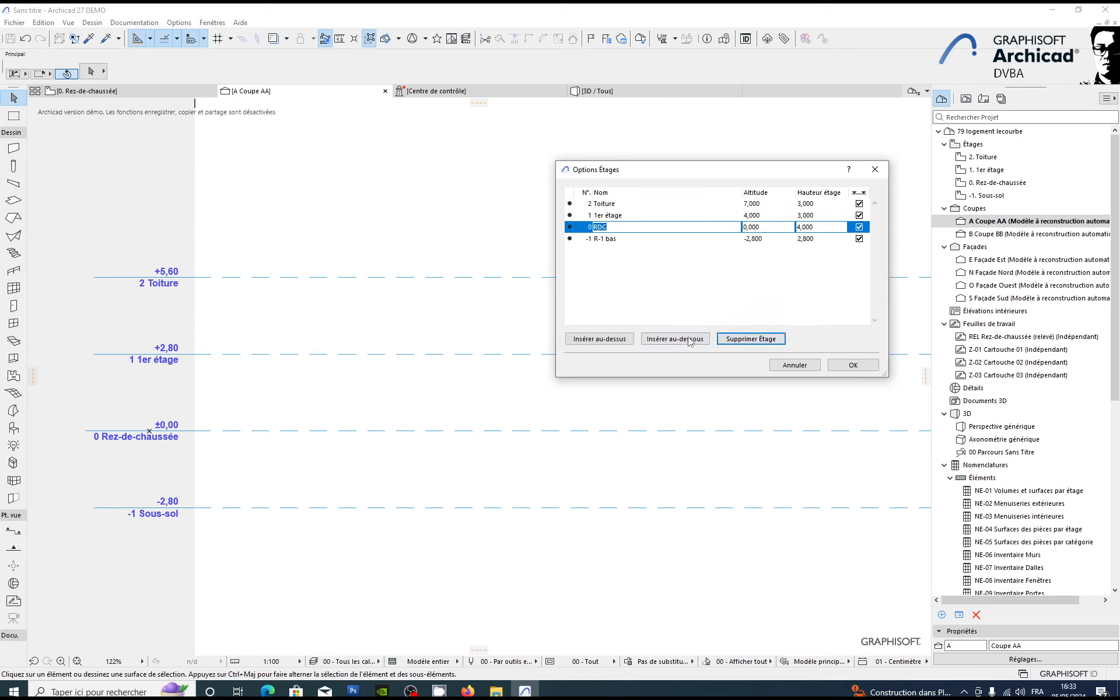
pyautogui.click(630, 239)
pyautogui.click(677, 340)
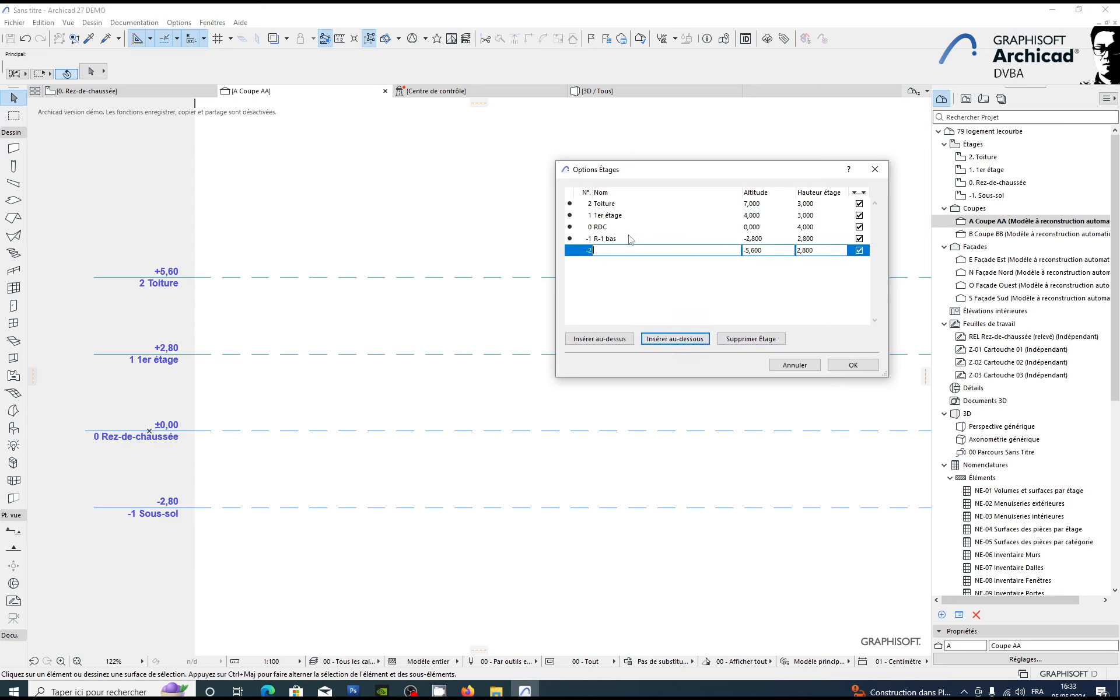
pyautogui.write('R-1 haut')
pyautogui.moveTo(815, 252); pyautogui.dragTo(652, 258)
pyautogui.write(',5')
pyautogui.press('Return')
pyautogui.click(762, 251)
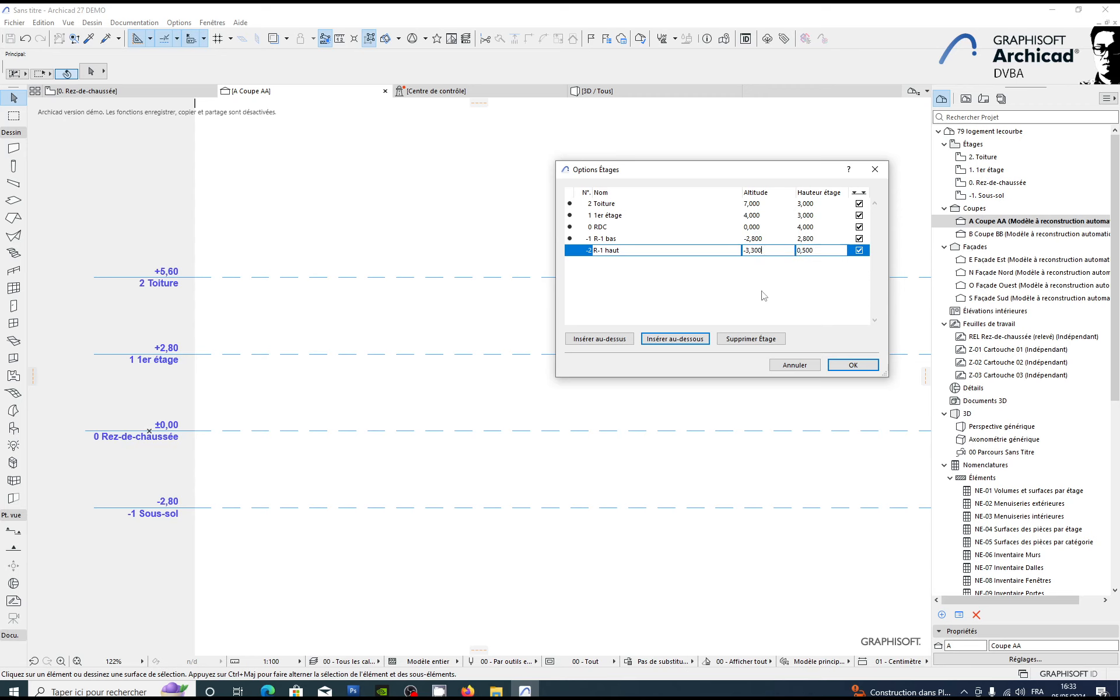
pyautogui.click(656, 226)
pyautogui.click(822, 214)
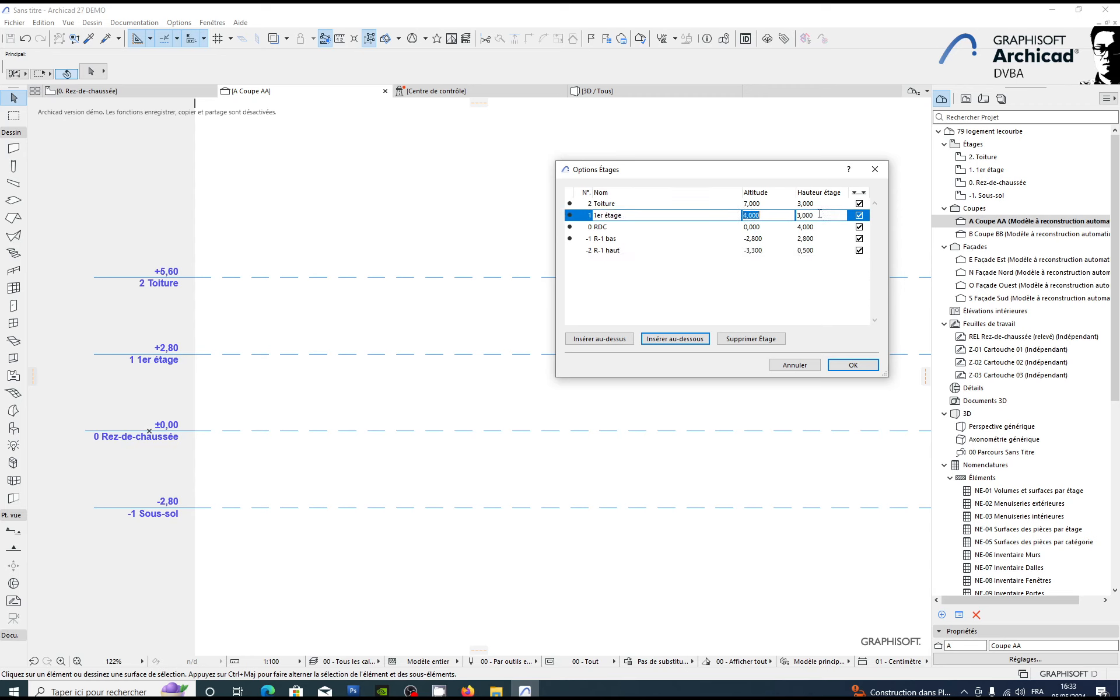
# Step: Set the storey heights of 1er étage and Toiture to 2,77 m
pyautogui.click(803, 215)
pyautogui.write('2,77')
pyautogui.click(825, 204)
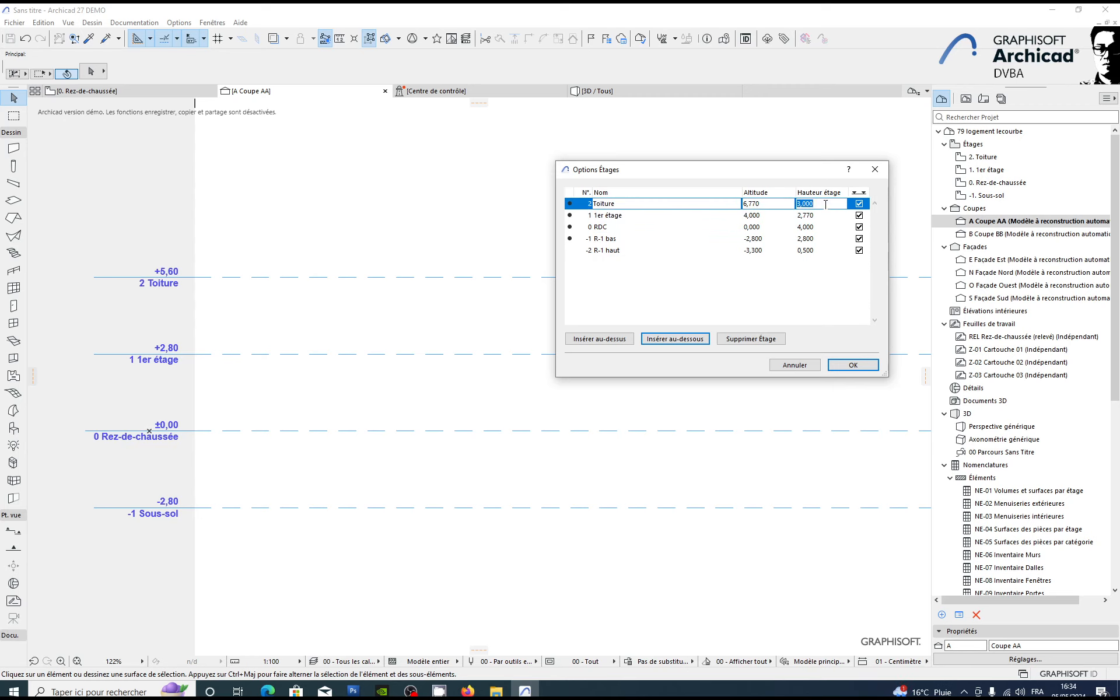
pyautogui.write('2,77')
pyautogui.click(633, 227)
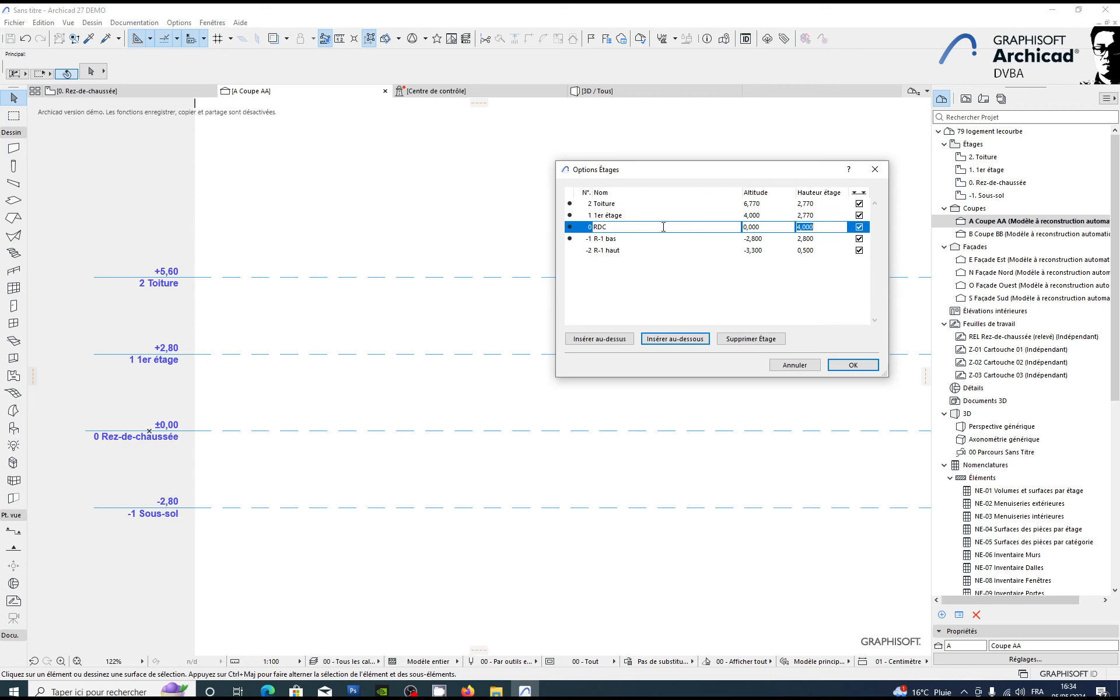
pyautogui.click(647, 213)
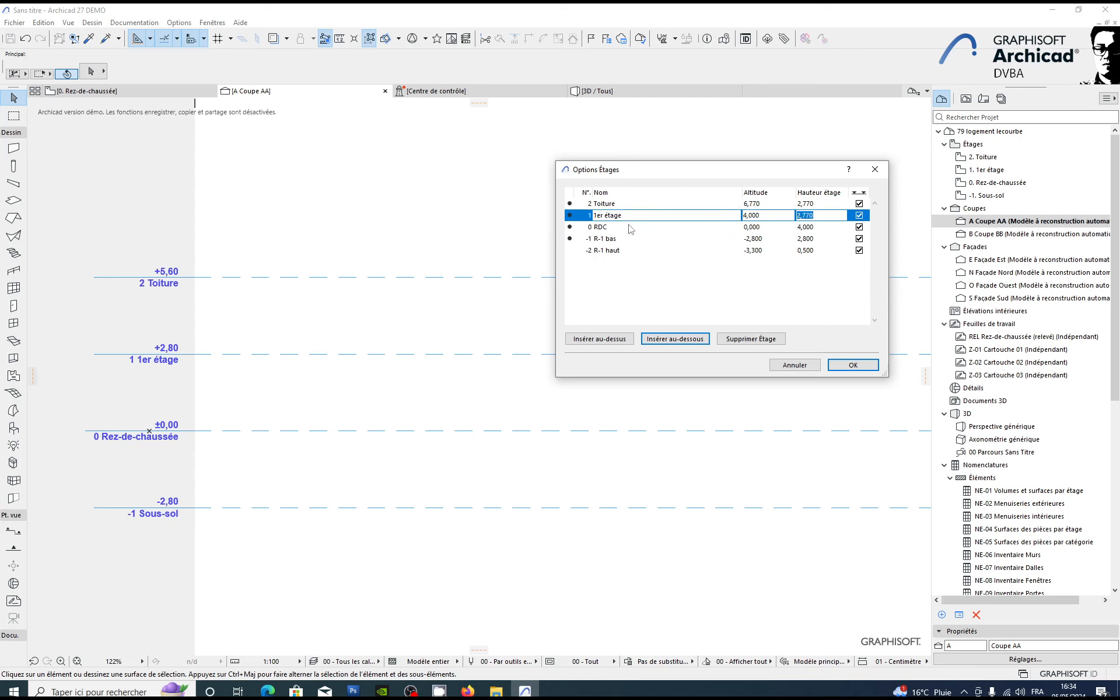
pyautogui.click(629, 229)
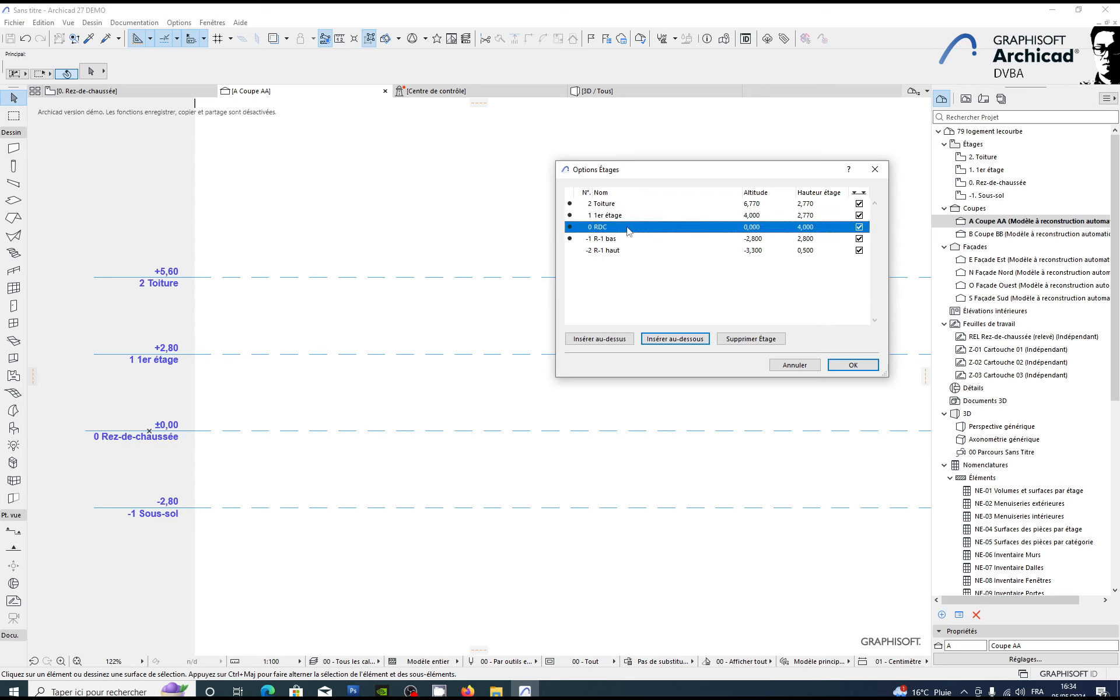
pyautogui.click(694, 347)
pyautogui.click(758, 341)
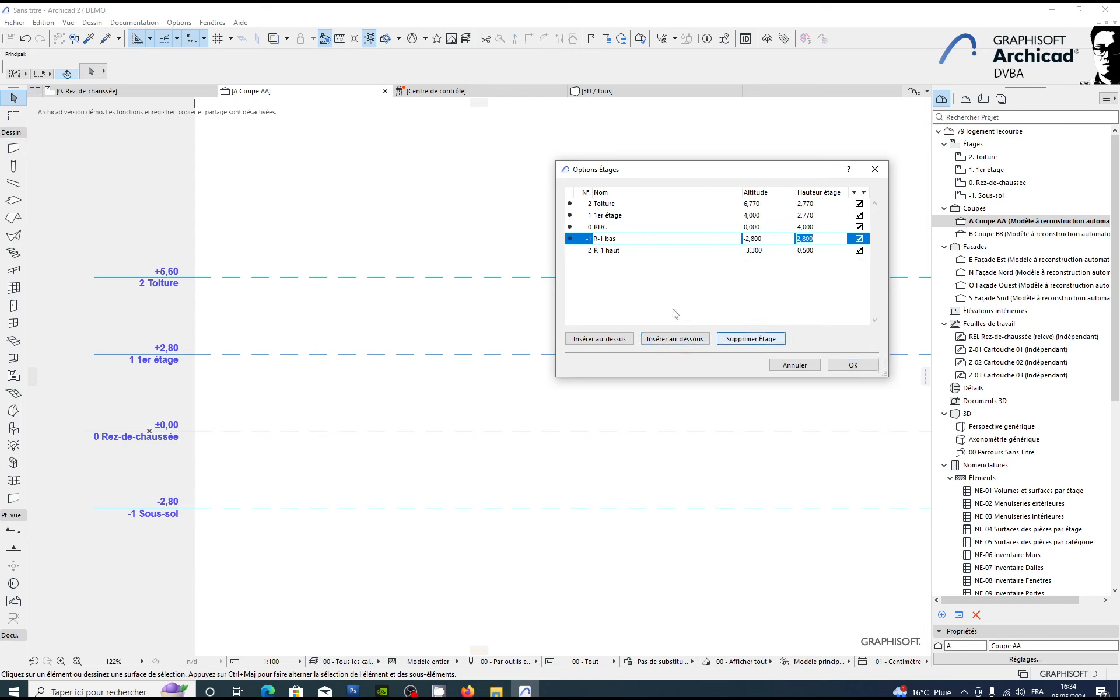
# Step: Insert a new storey above RDC and name it Hall
pyautogui.click(614, 231)
pyautogui.click(607, 341)
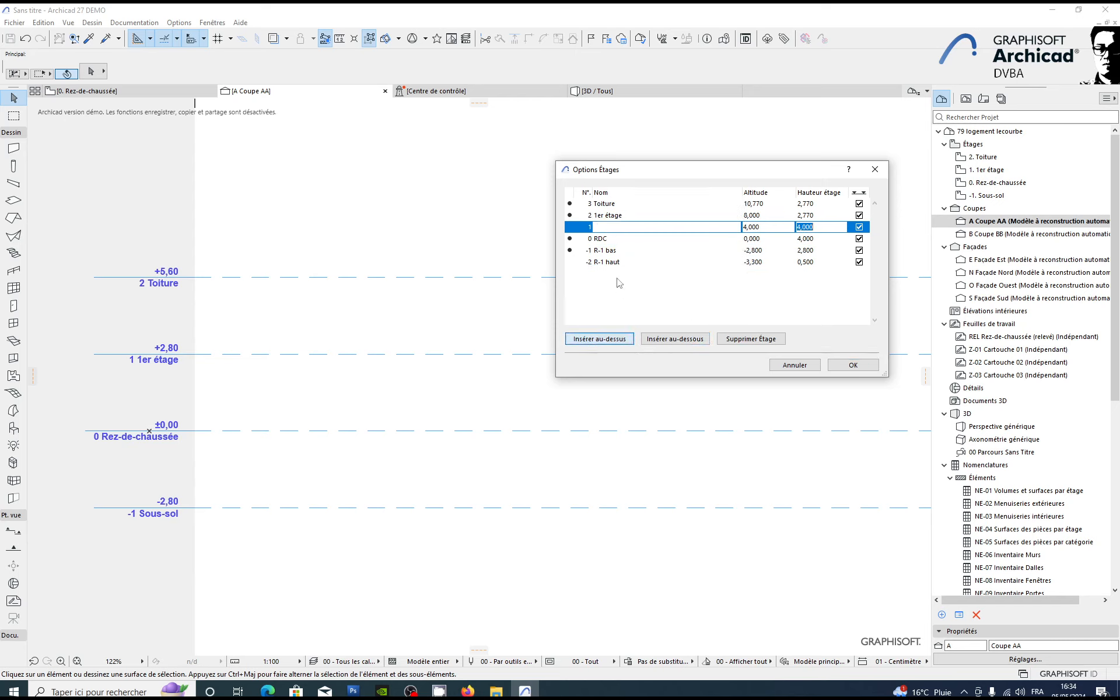
pyautogui.click(626, 228)
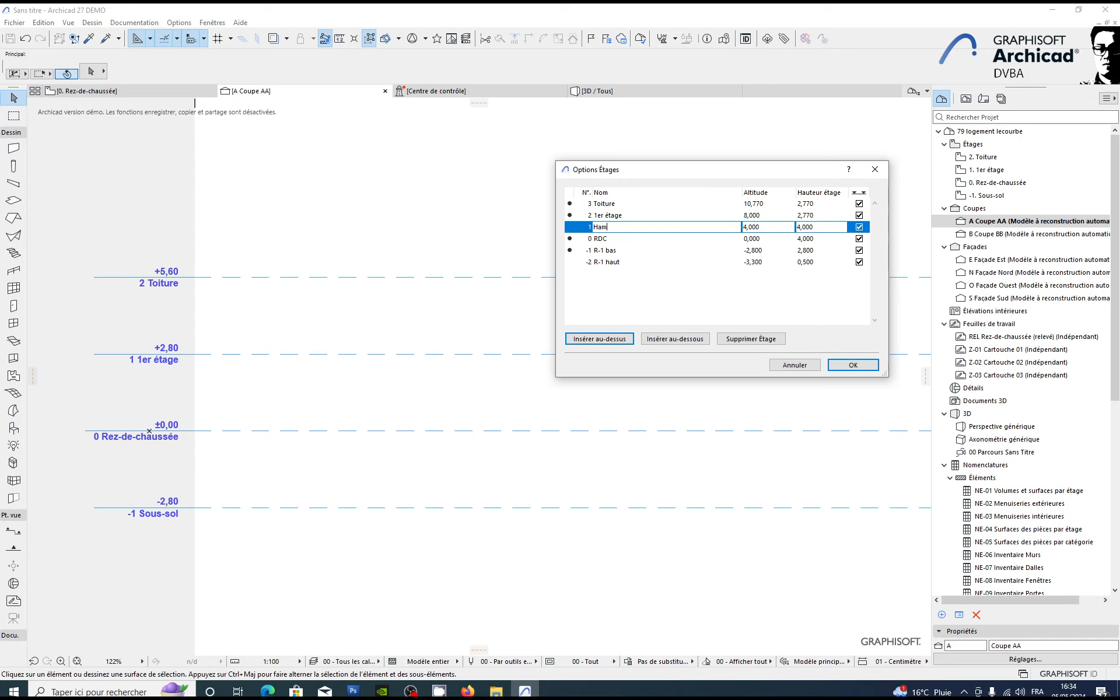
pyautogui.write('Hamm')
pyautogui.press('BackSpace')
pyautogui.press('BackSpace')
# Step: Set the storey height of Hall to 0,6 m
pyautogui.moveTo(821, 230); pyautogui.dragTo(752, 233)
pyautogui.press('BackSpace')
pyautogui.write(',6')
pyautogui.click(821, 238)
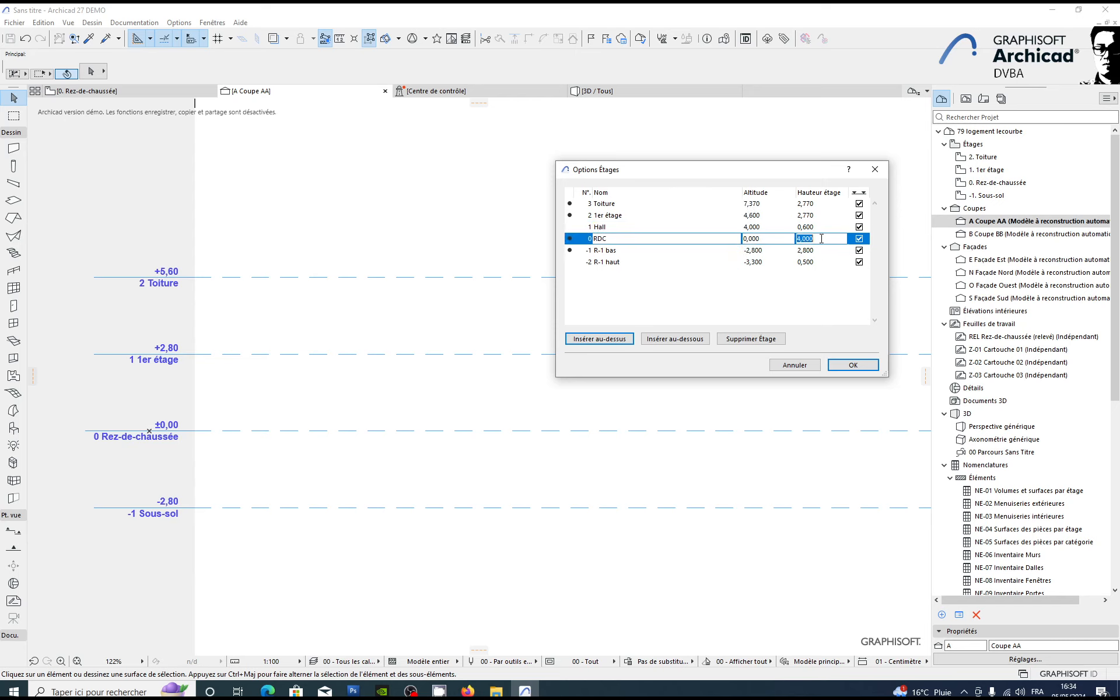
# Step: Set the storey height of 1er étage to 2,17 m
pyautogui.click(815, 227)
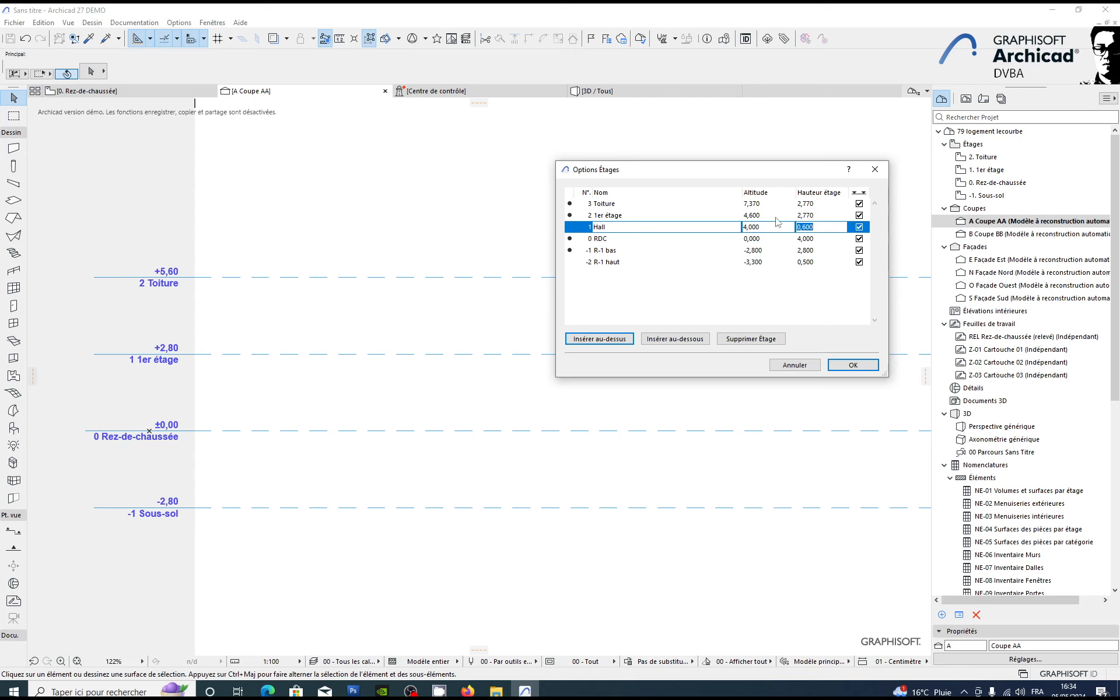
pyautogui.press('Up')
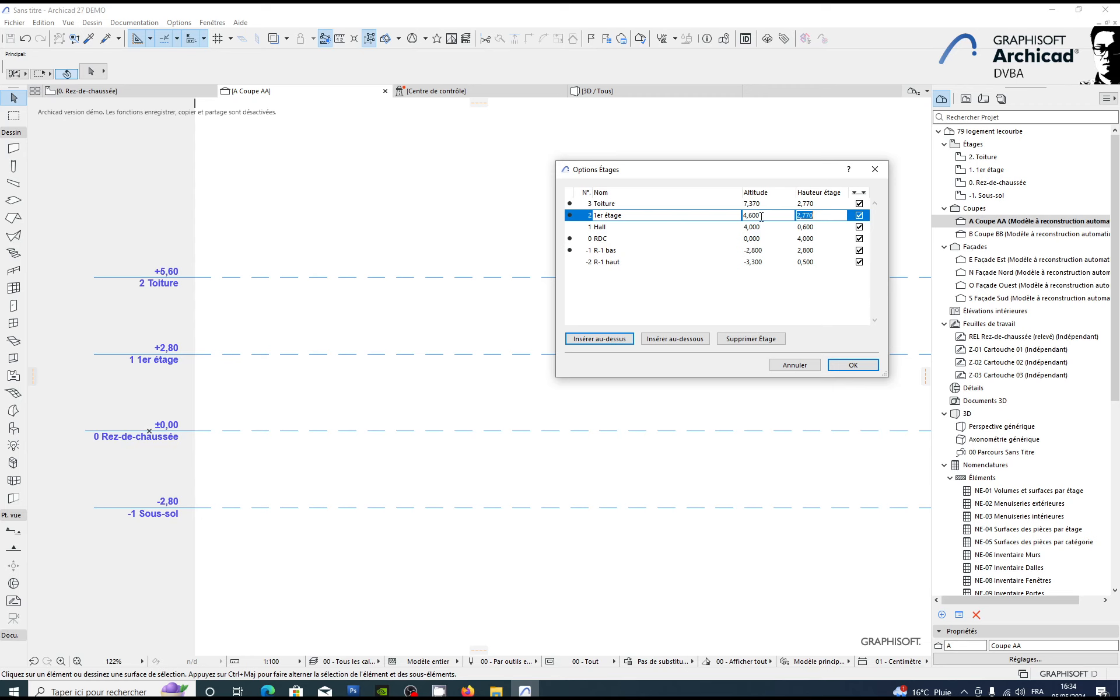
pyautogui.click(814, 215)
pyautogui.moveTo(817, 217); pyautogui.dragTo(796, 215)
pyautogui.click(805, 216)
pyautogui.click(810, 229)
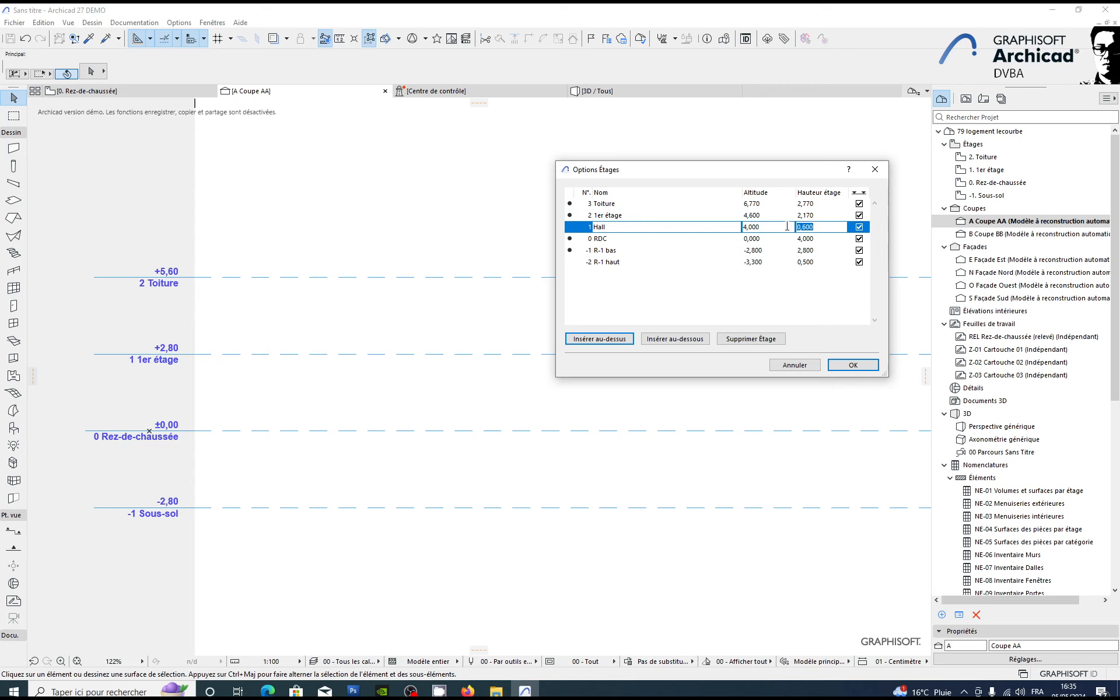
pyautogui.press('Up')
pyautogui.click(829, 227)
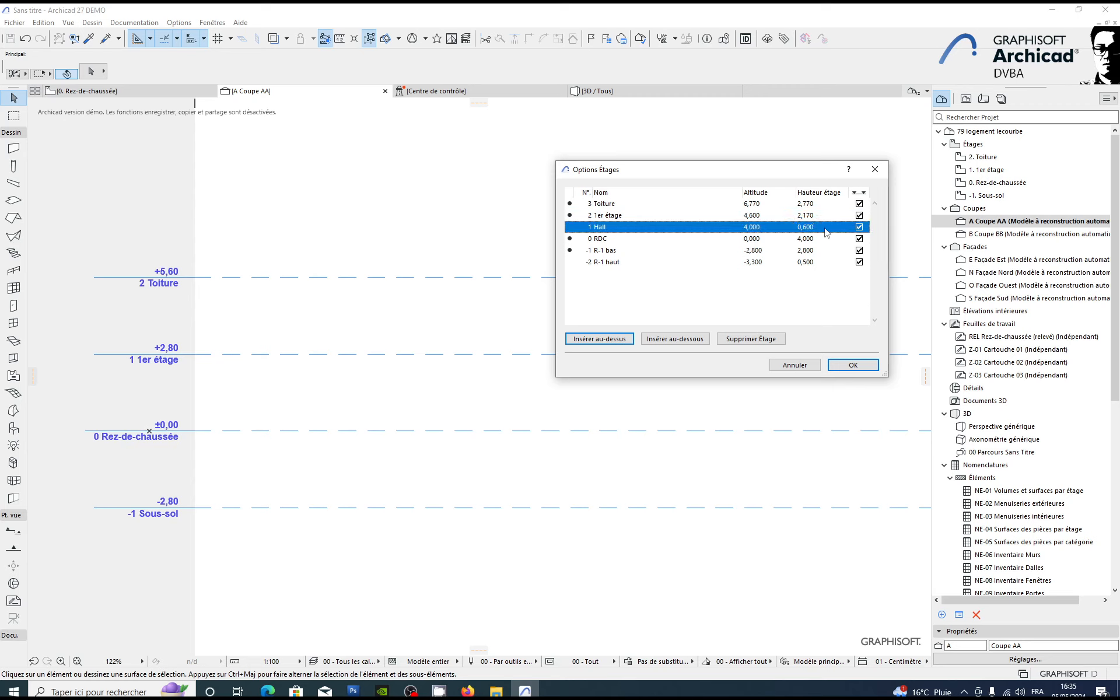
pyautogui.click(828, 218)
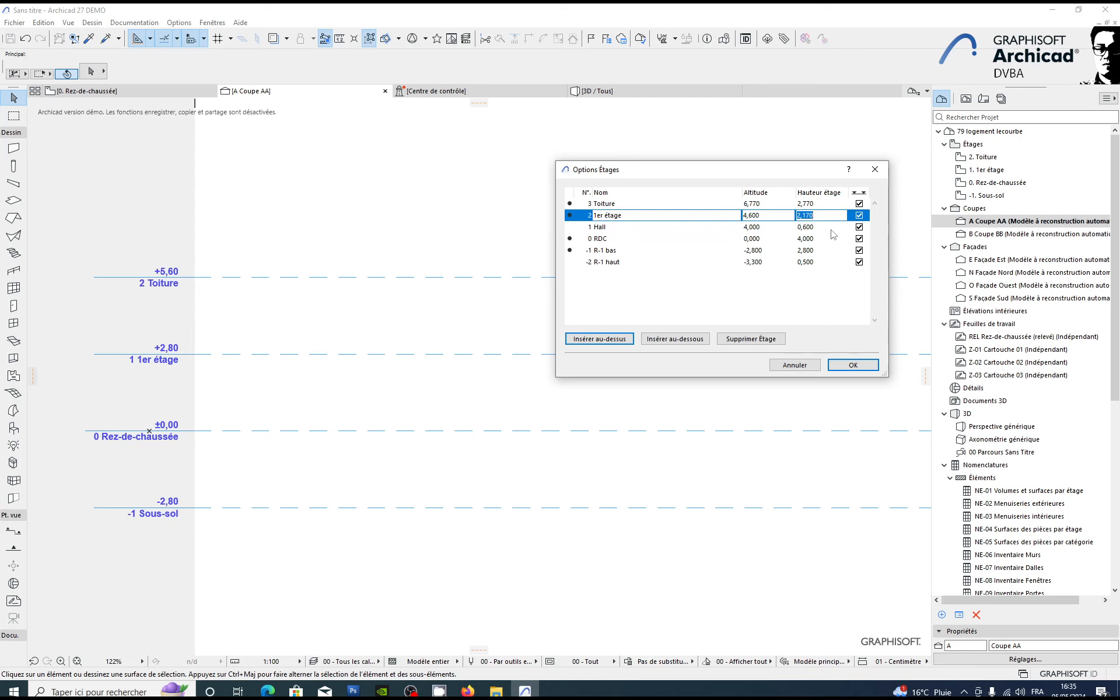
pyautogui.click(826, 227)
pyautogui.click(760, 216)
pyautogui.click(775, 204)
pyautogui.moveTo(821, 204); pyautogui.dragTo(802, 203)
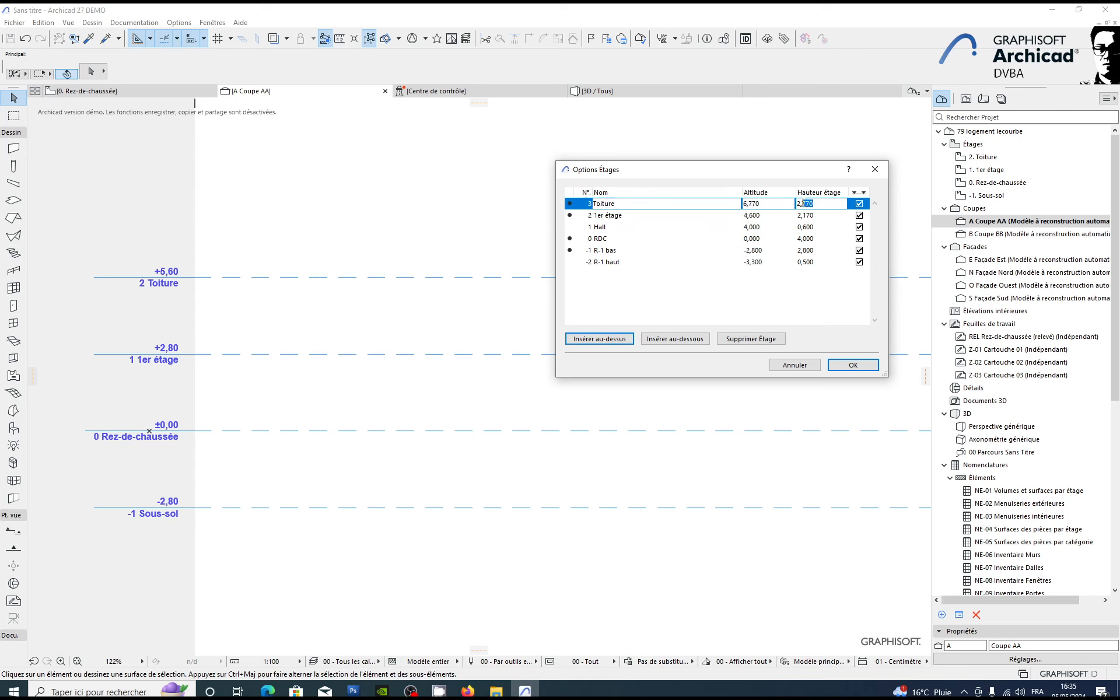
pyautogui.moveTo(726, 322); pyautogui.dragTo(698, 299)
# Step: Set the storey height of 1er étage to 2,77 m and apply the storey settings
pyautogui.click(818, 215)
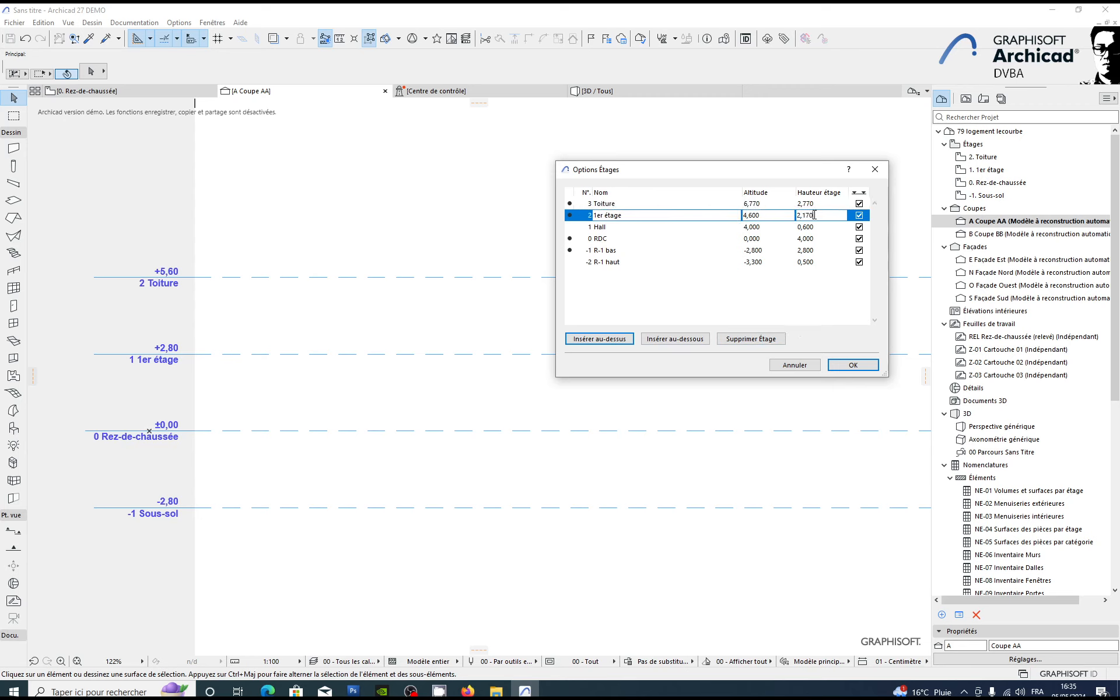
pyautogui.doubleClick(814, 215)
pyautogui.write('77')
pyautogui.press('Return')
pyautogui.click(853, 365)
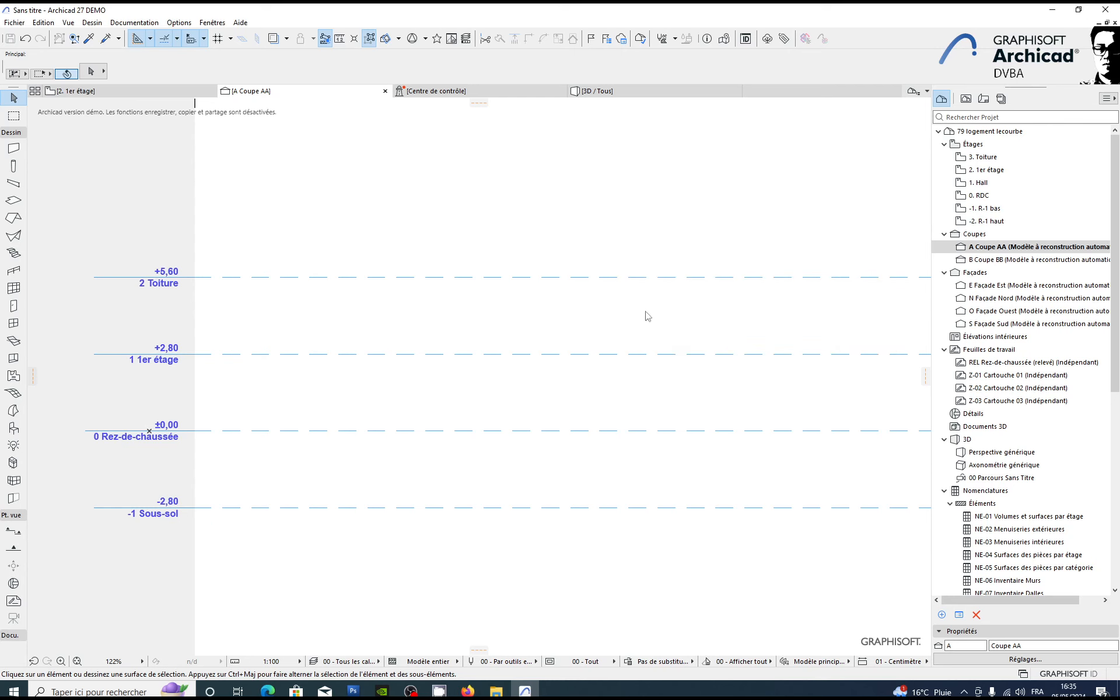
# Step: Set the drawing scale of the Coupe AA section to 1:50
pyautogui.moveTo(278, 306); pyautogui.dragTo(463, 266, button='middle')
pyautogui.scroll(1, 371, 300)
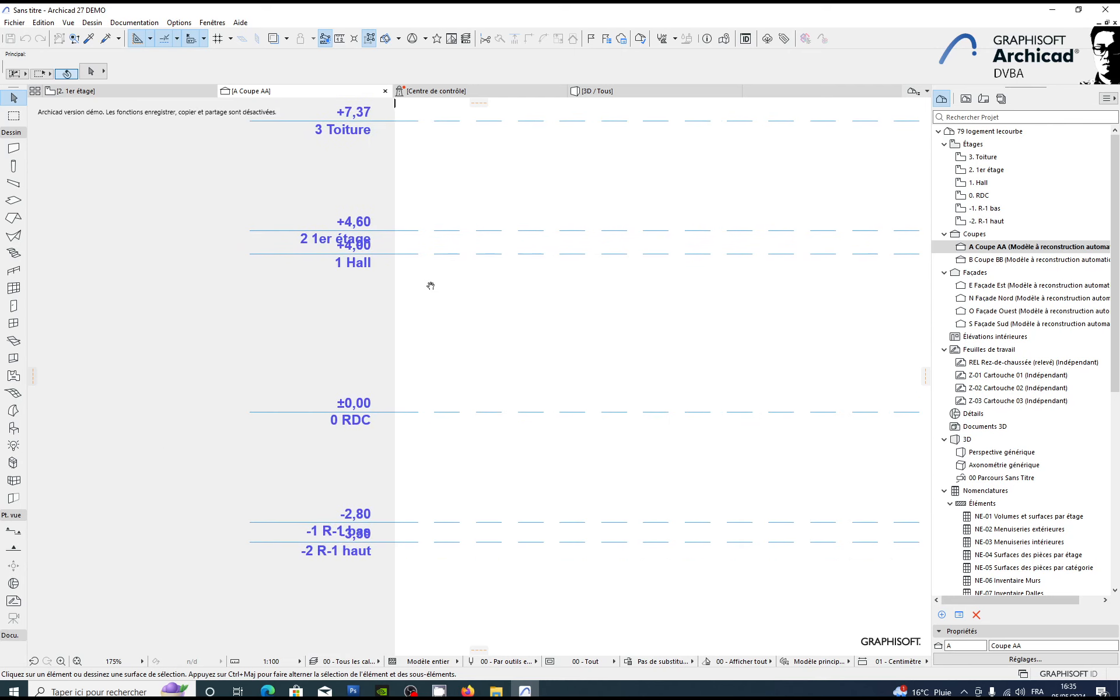
pyautogui.scroll(2, 359, 336)
pyautogui.click(255, 654)
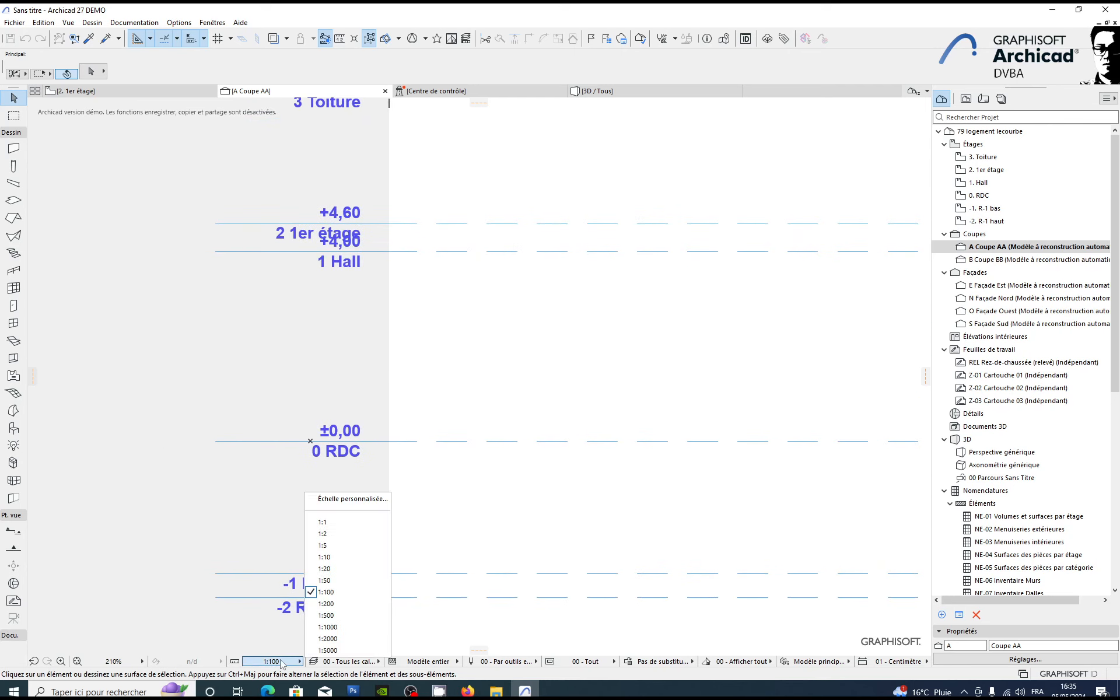
pyautogui.click(380, 464)
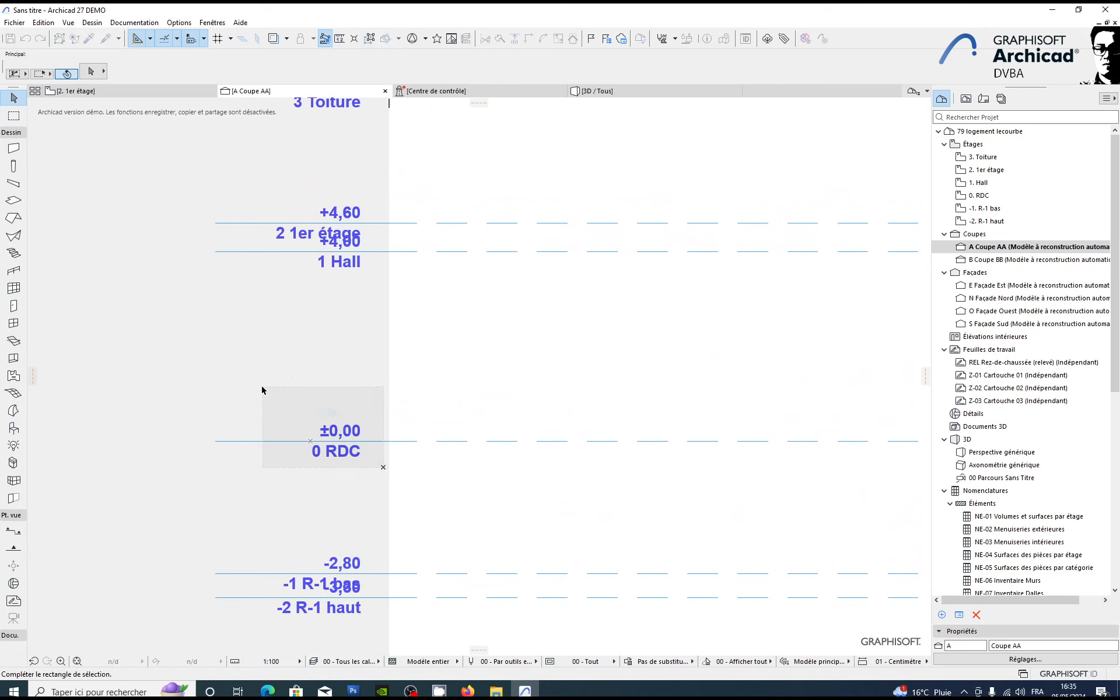
pyautogui.moveTo(423, 475); pyautogui.dragTo(327, 439, button='middle')
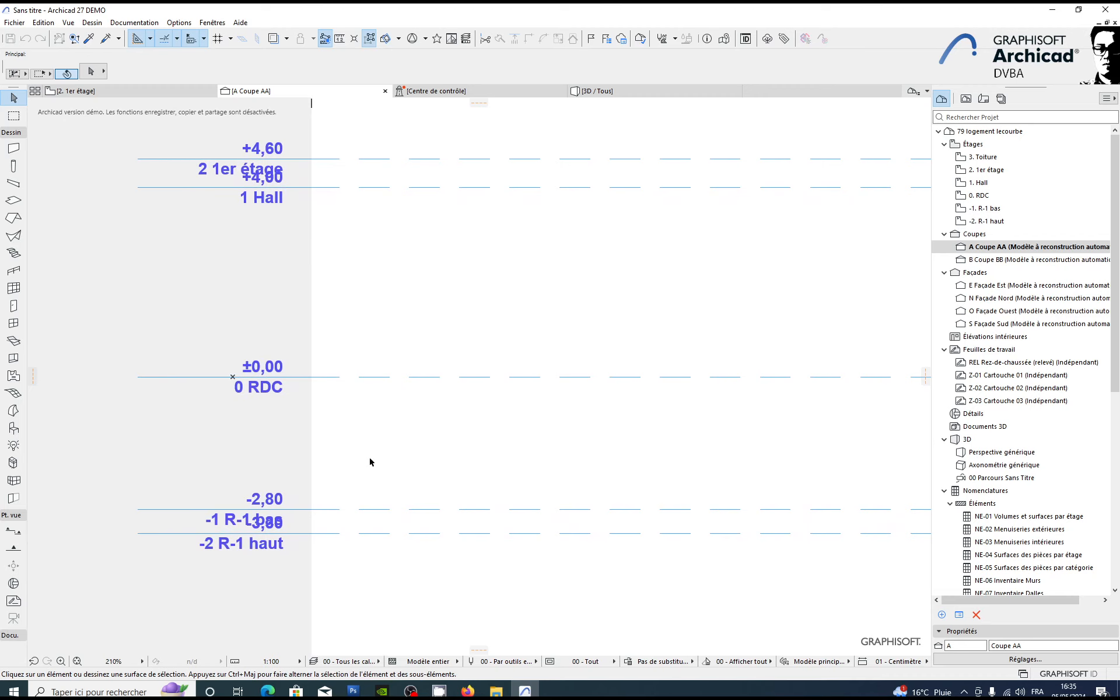
pyautogui.click(291, 662)
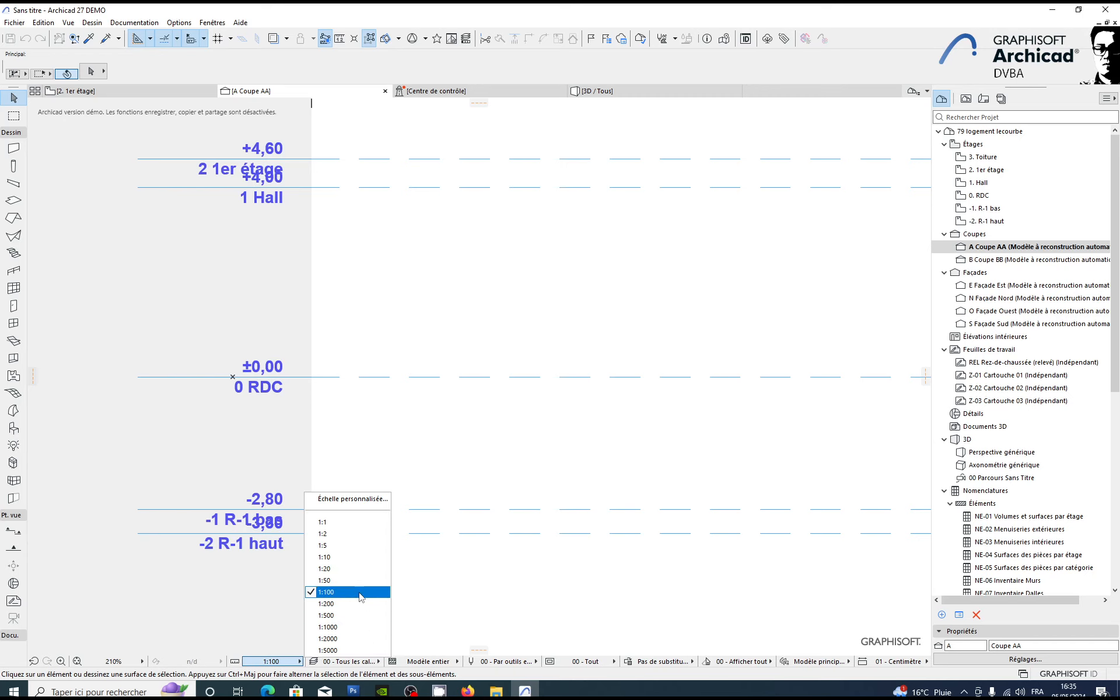
pyautogui.click(357, 582)
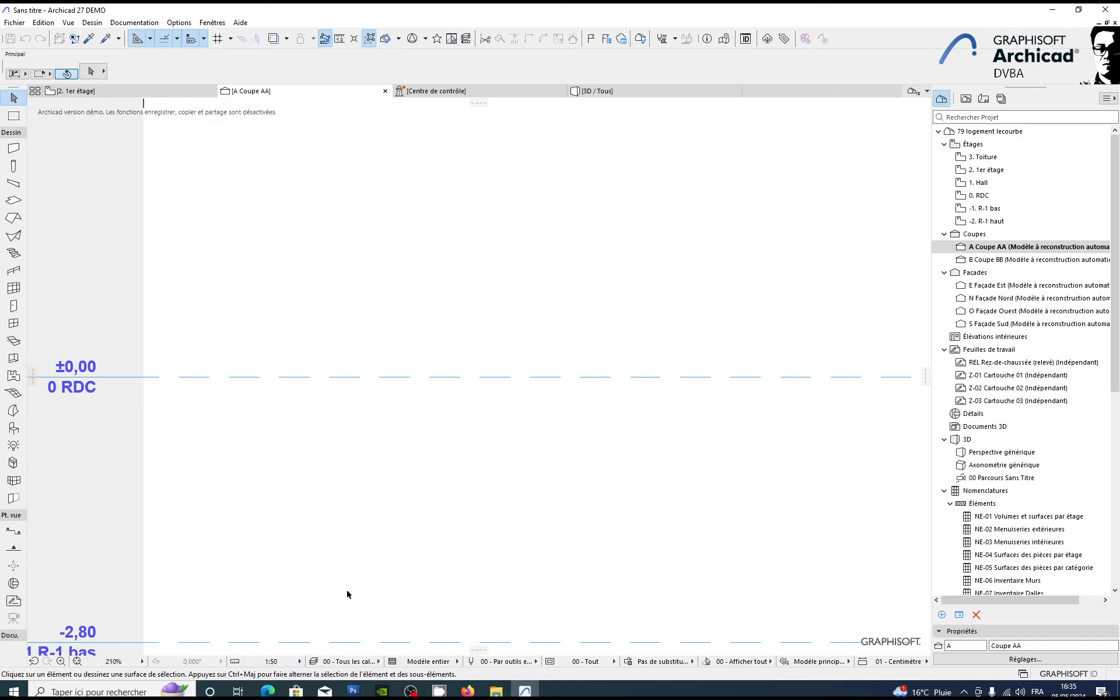
# Step: Examine the storey lines and level labels, from R-1 haut up to Toiture, in the Coupe AA section
pyautogui.click(285, 512)
pyautogui.scroll(-1, 289, 511)
pyautogui.moveTo(294, 508); pyautogui.dragTo(447, 395, button='middle')
pyautogui.click(436, 442)
pyautogui.scroll(-2, 447, 395)
pyautogui.moveTo(479, 287); pyautogui.dragTo(423, 469, button='middle')
pyautogui.scroll(-1, 422, 469)
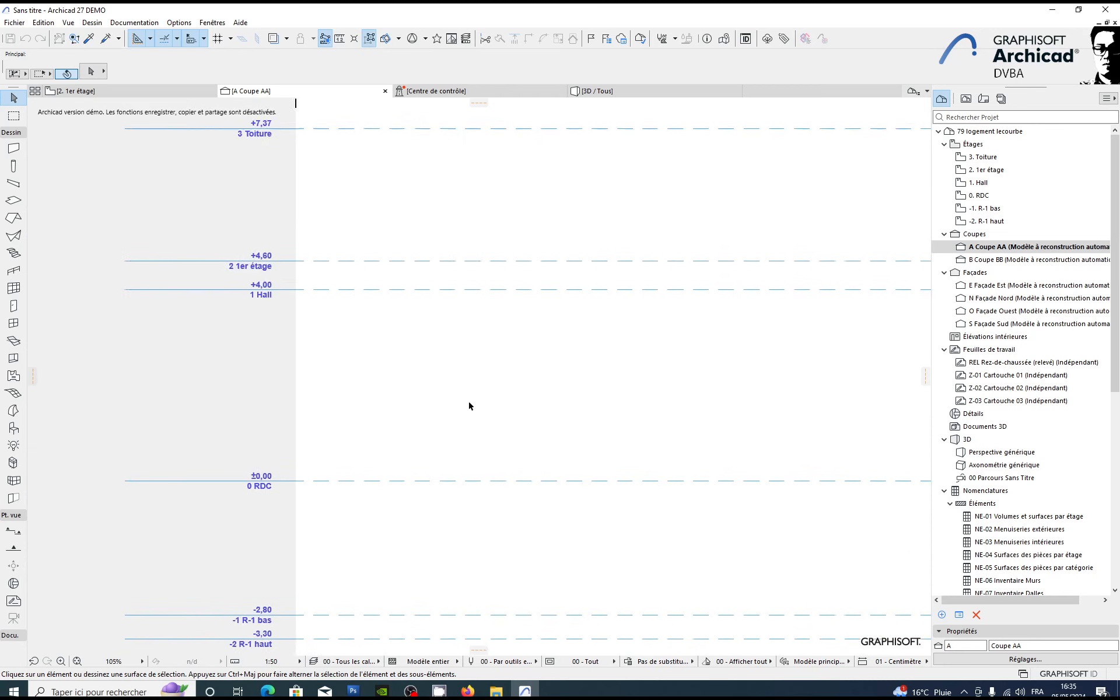
pyautogui.moveTo(468, 401); pyautogui.dragTo(328, 438, button='middle')
pyautogui.scroll(-2, 328, 439)
pyautogui.moveTo(510, 404); pyautogui.dragTo(233, 407, button='middle')
pyautogui.scroll(-1, 233, 408)
pyautogui.scroll(-2, 506, 406)
pyautogui.moveTo(420, 382); pyautogui.dragTo(458, 387, button='middle')
pyautogui.scroll(-1, 507, 406)
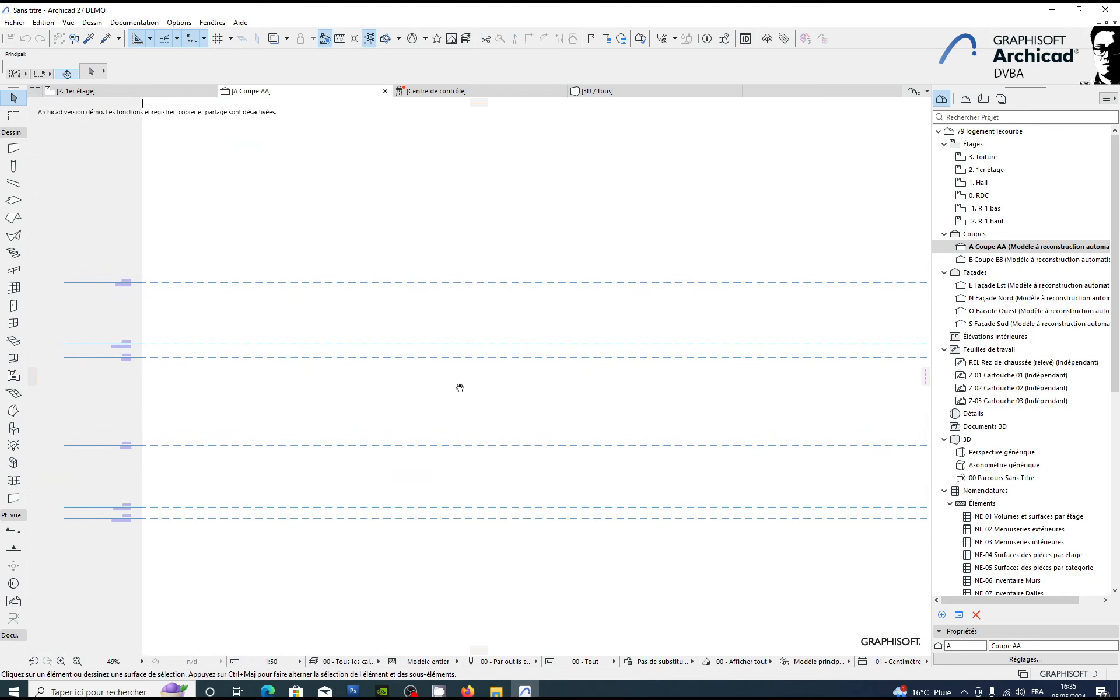
pyautogui.moveTo(528, 371); pyautogui.dragTo(519, 399, button='middle')
pyautogui.moveTo(371, 416); pyautogui.dragTo(490, 383, button='middle')
pyautogui.scroll(1, 422, 389)
pyautogui.scroll(2, 423, 389)
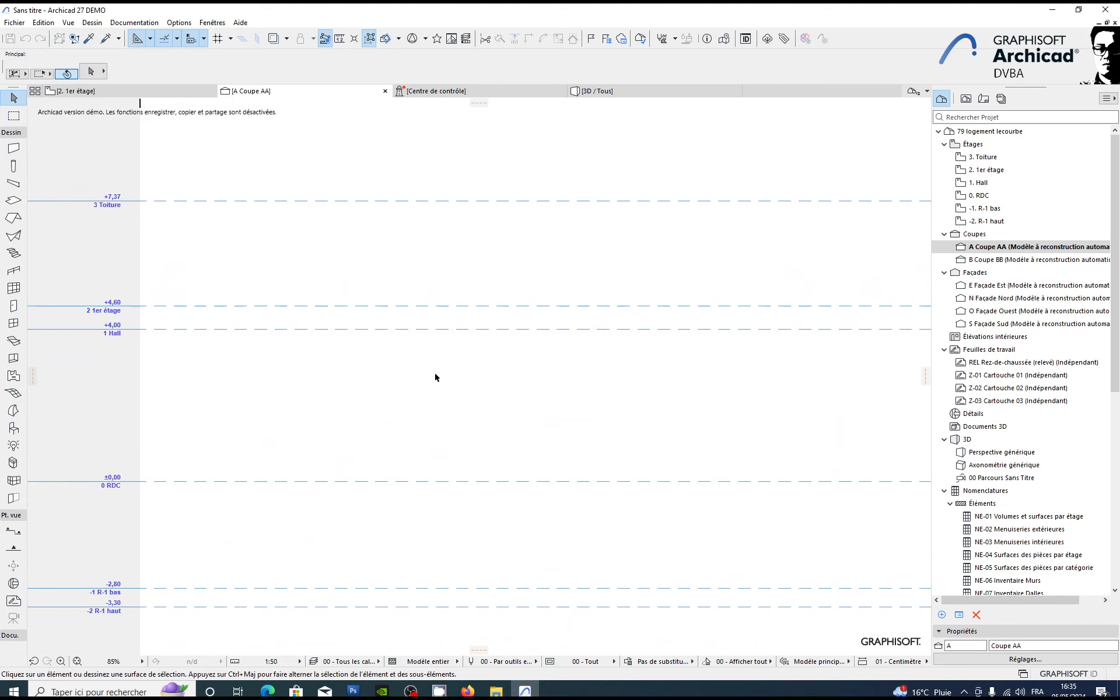
pyautogui.moveTo(344, 369); pyautogui.dragTo(413, 330, button='middle')
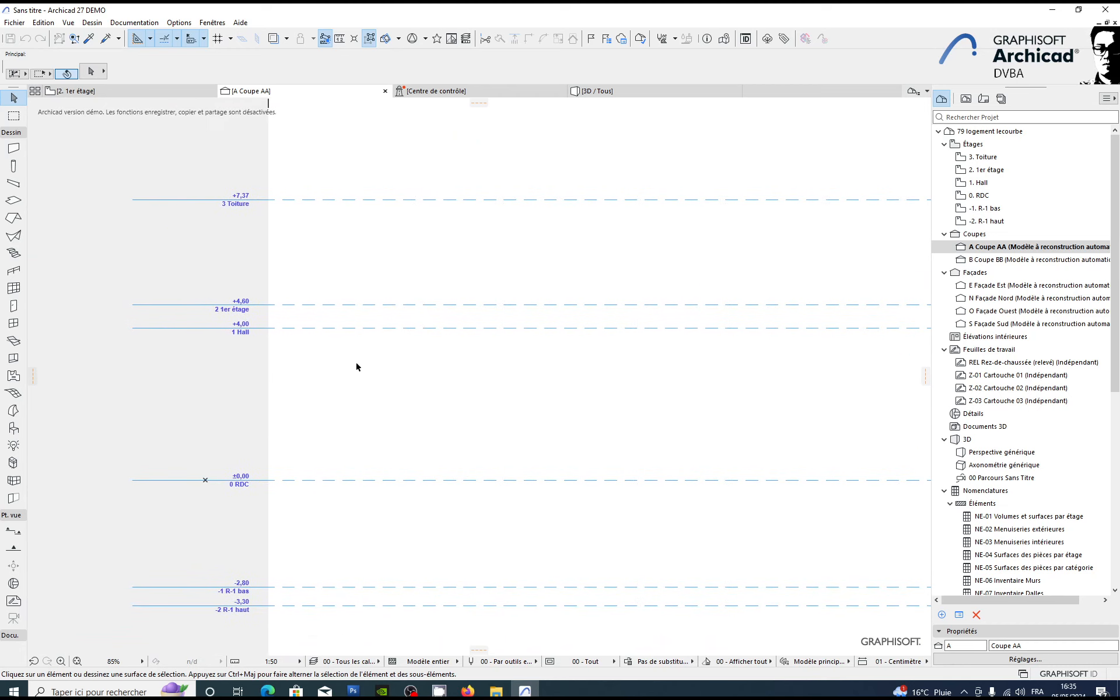
pyautogui.scroll(1, 352, 362)
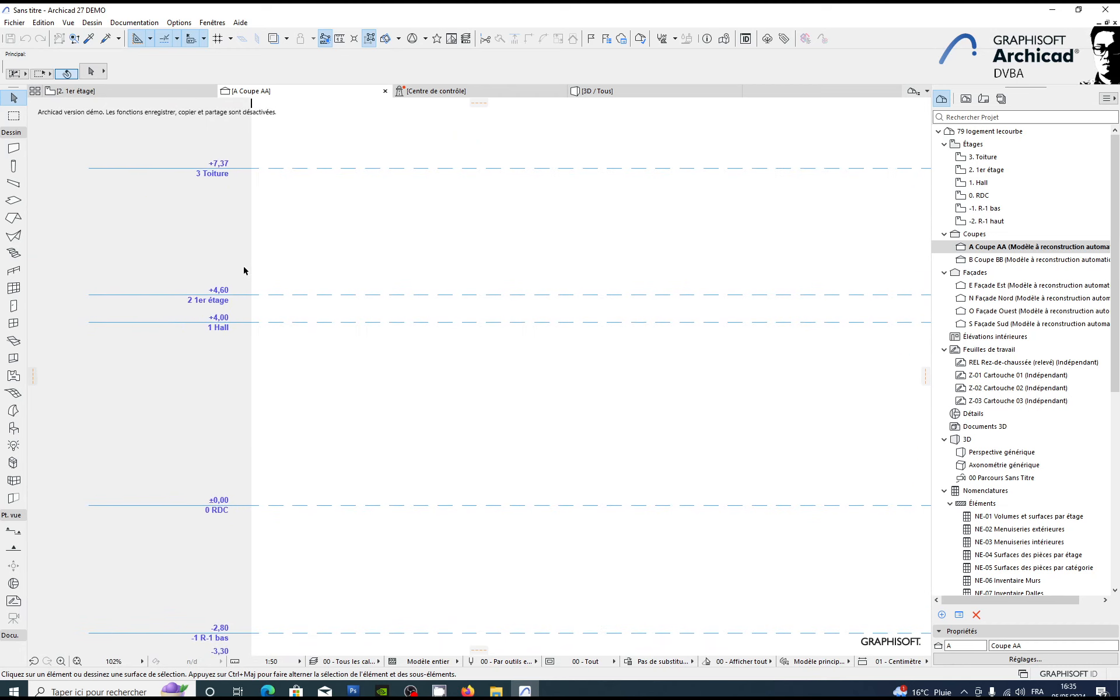
# Step: Reopen the storey settings and rename 1er étage as "R+1 A&B"
pyautogui.click(68, 22)
pyautogui.moveTo(52, 26)
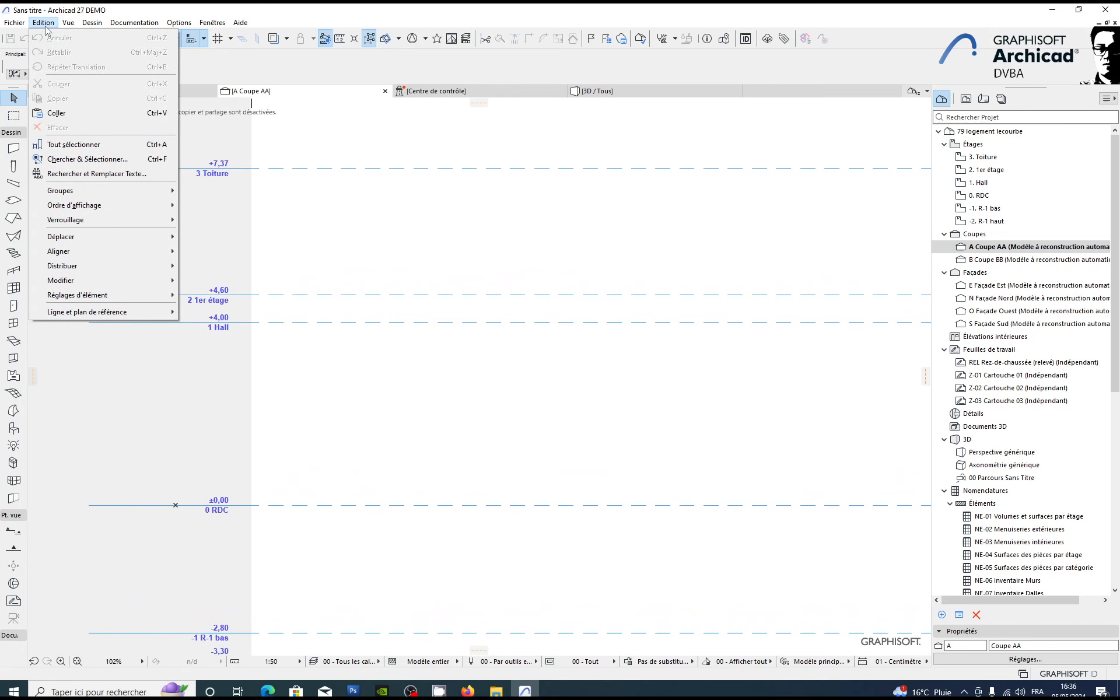
pyautogui.moveTo(92, 22)
pyautogui.click(116, 83)
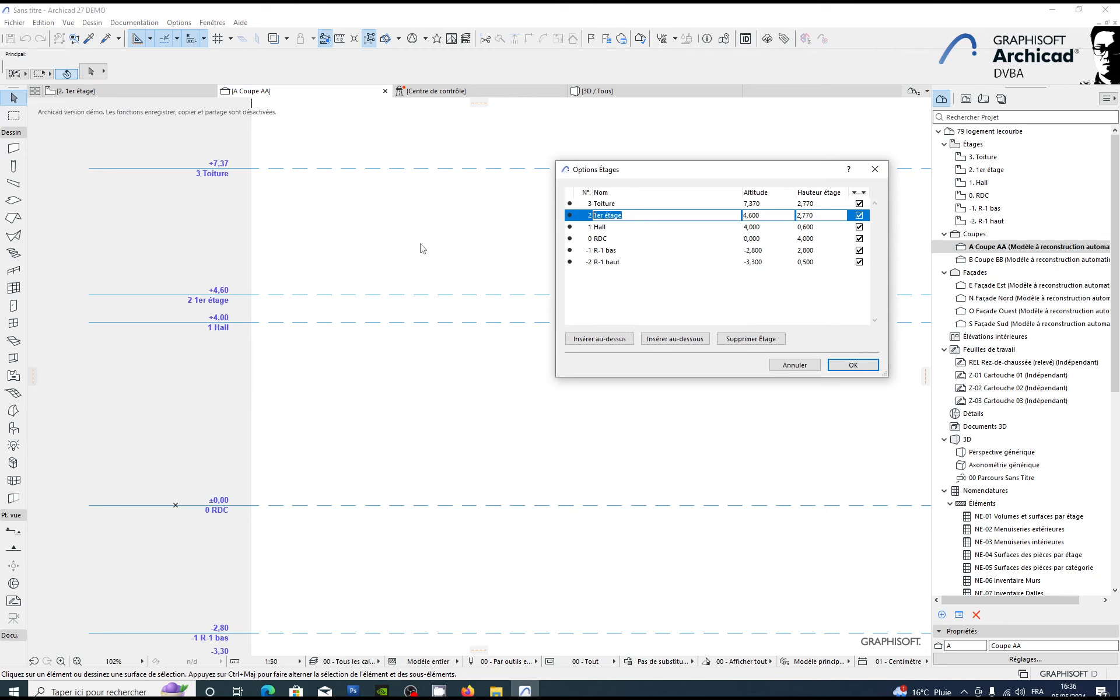
pyautogui.write('R-')
pyautogui.write('1 A')
pyautogui.write('&B')
# Step: Insert a new storey above R+1 A&B and name it "R+2 A&B"
pyautogui.click(647, 339)
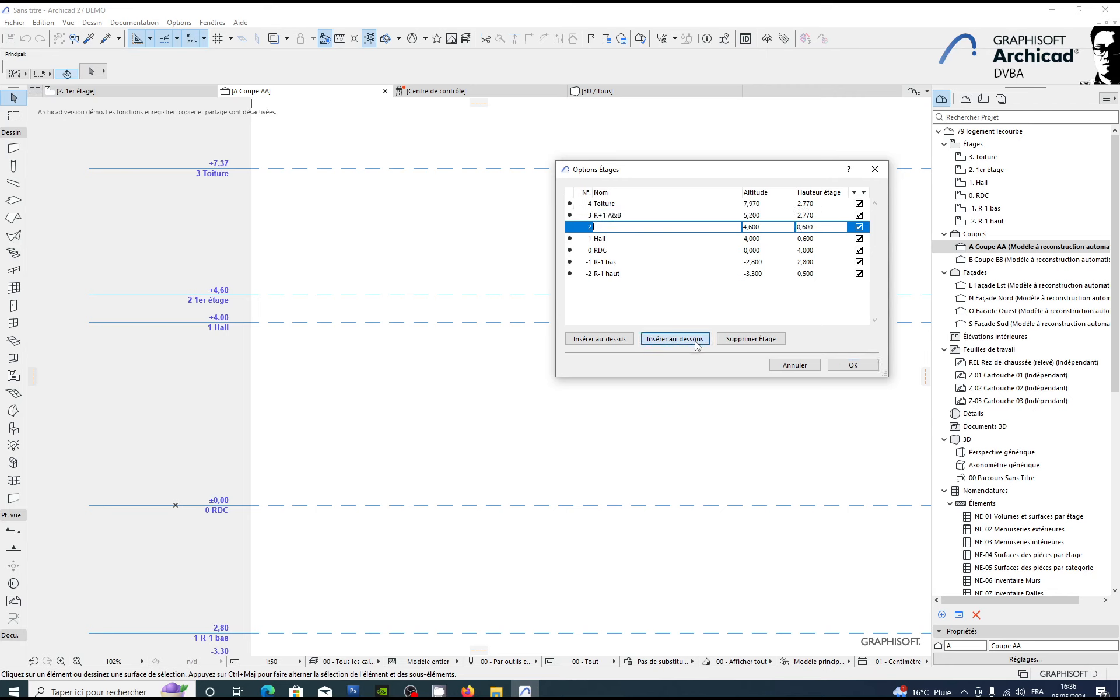
pyautogui.click(761, 340)
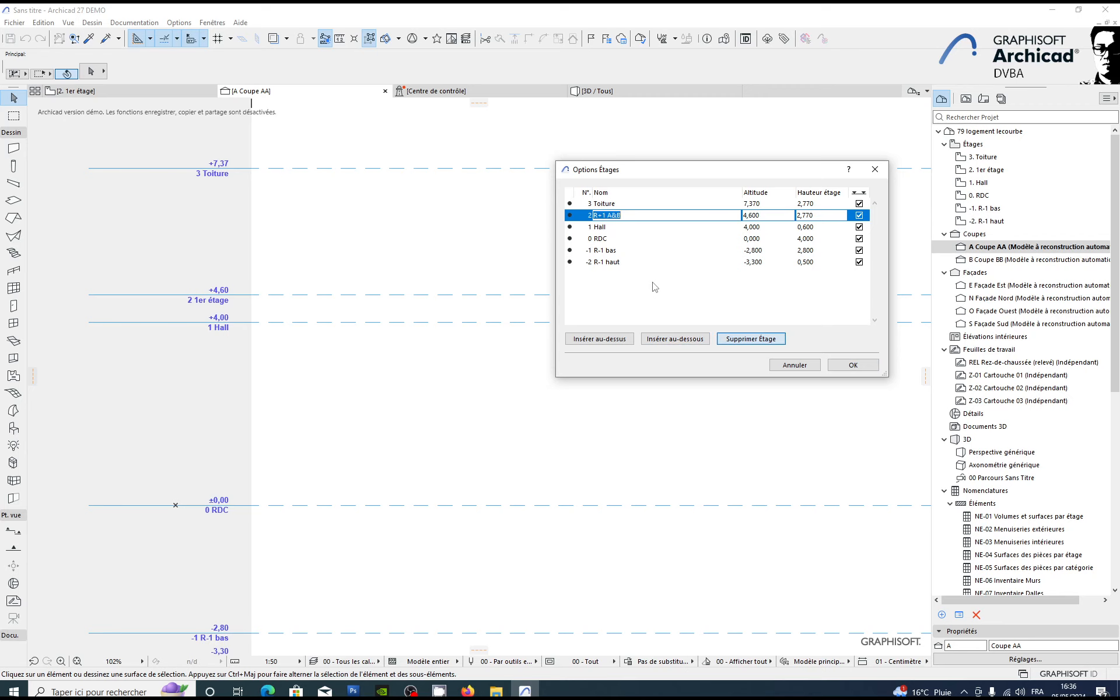
pyautogui.click(603, 342)
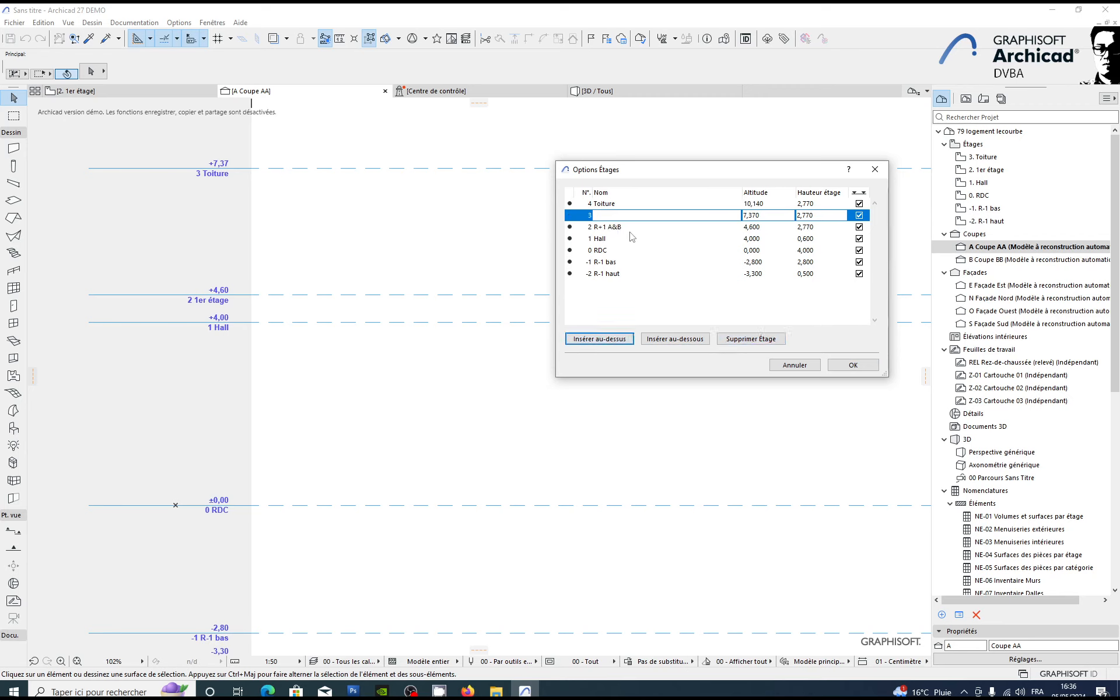
pyautogui.write('R+2 A&B')
pyautogui.press('Return')
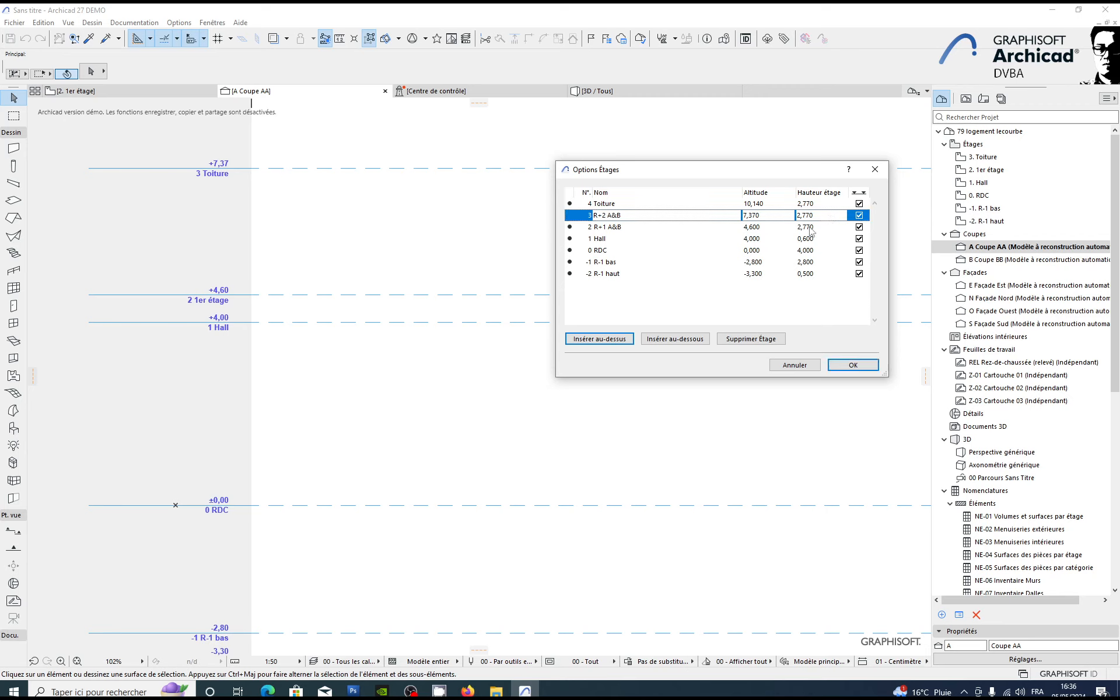
# Step: Insert a new storey above R+2 A&B, name it "R+3 A&B" and apply the storey settings
pyautogui.click(600, 339)
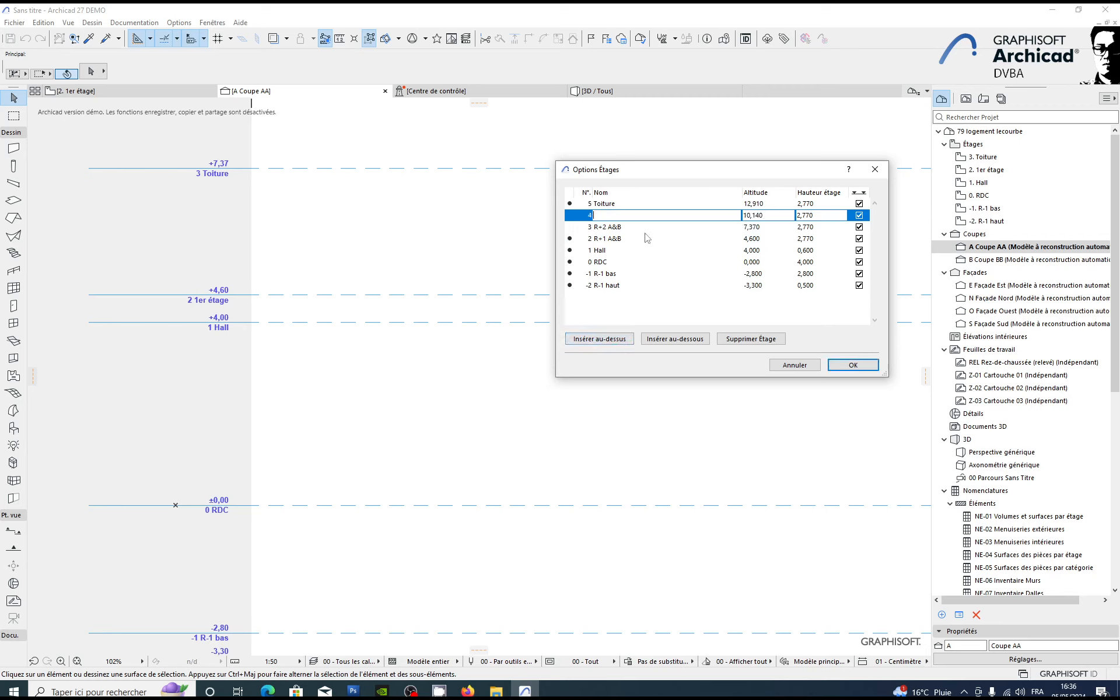
pyautogui.write('R+3 A&B')
pyautogui.click(665, 205)
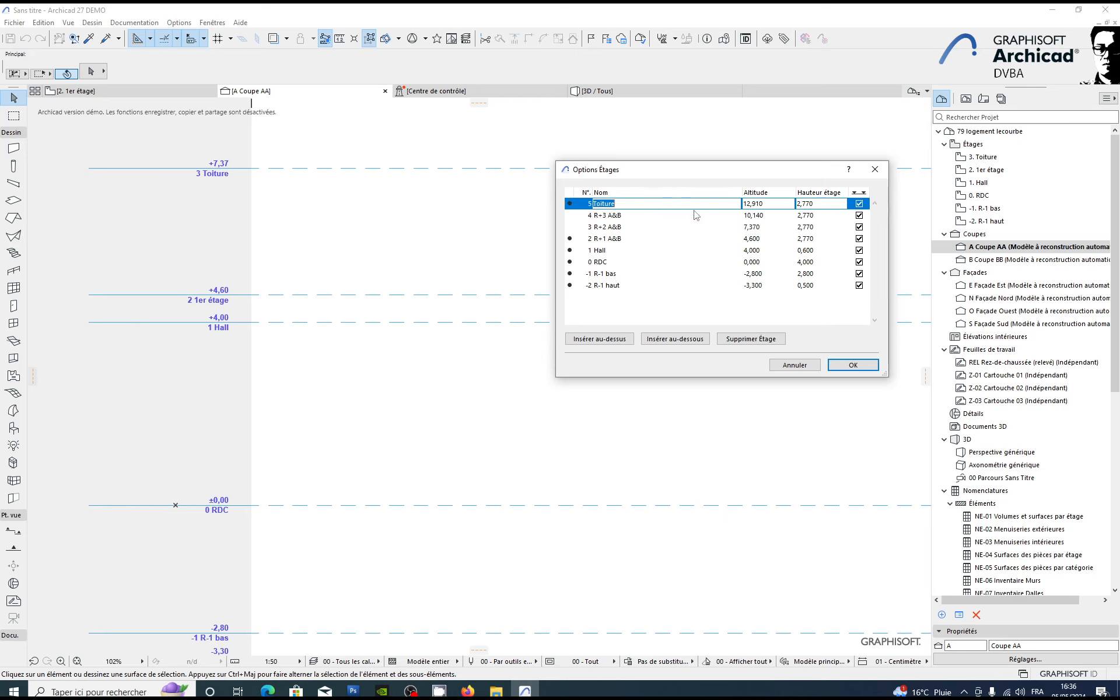
pyautogui.click(815, 216)
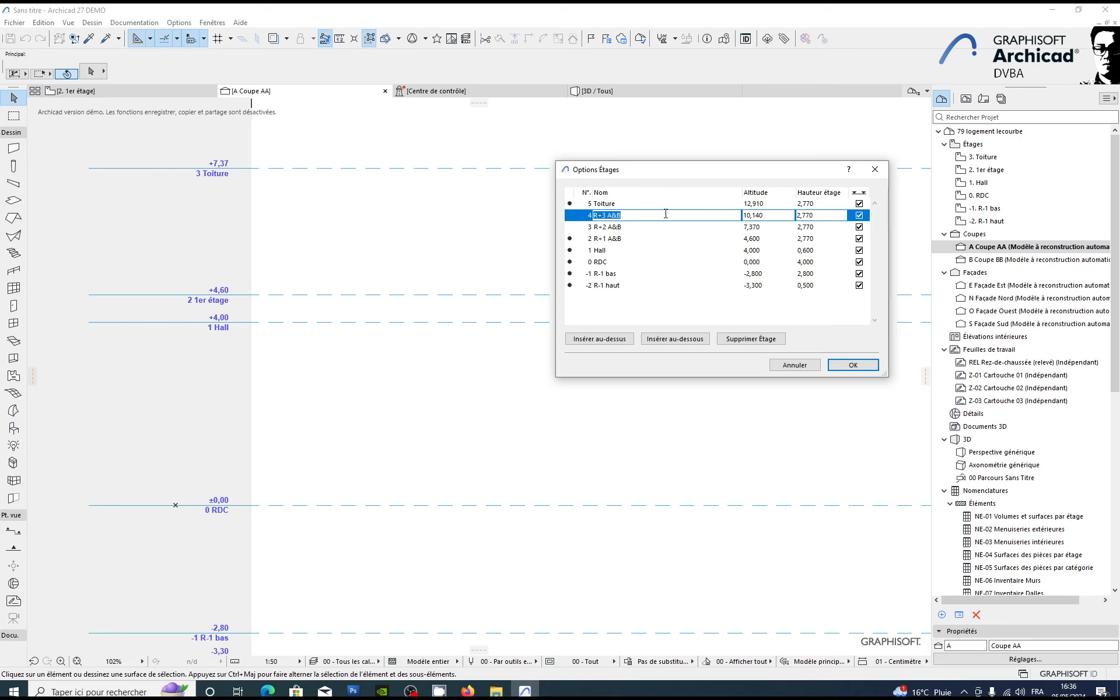
pyautogui.click(873, 368)
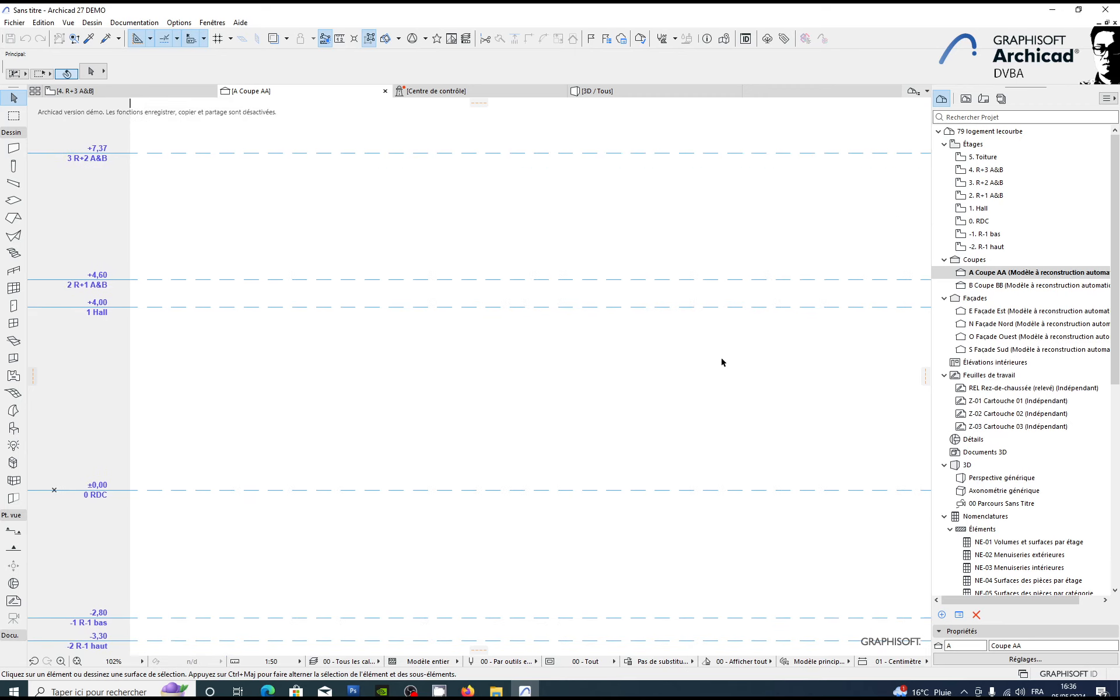
# Step: Examine the levels of the Hall and R+1 to R+3 A&B storeys in the Coupe AA section
pyautogui.scroll(-5, 722, 292)
pyautogui.moveTo(549, 323); pyautogui.dragTo(493, 414, button='middle')
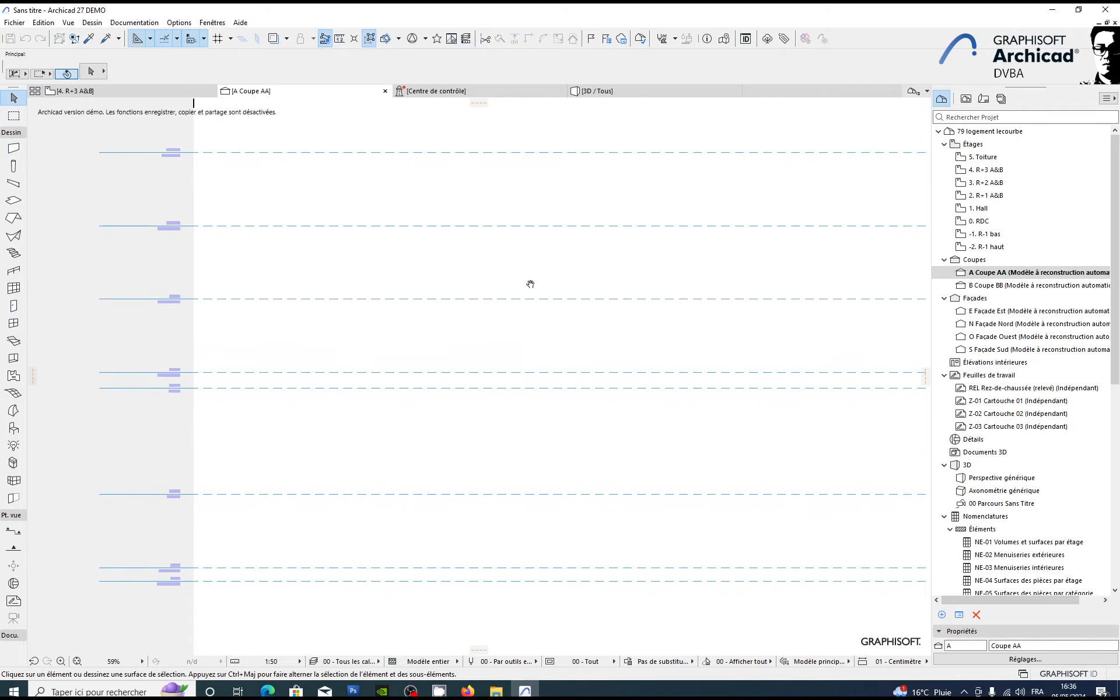
pyautogui.moveTo(530, 282); pyautogui.dragTo(596, 320, button='middle')
pyautogui.scroll(7, 205, 325)
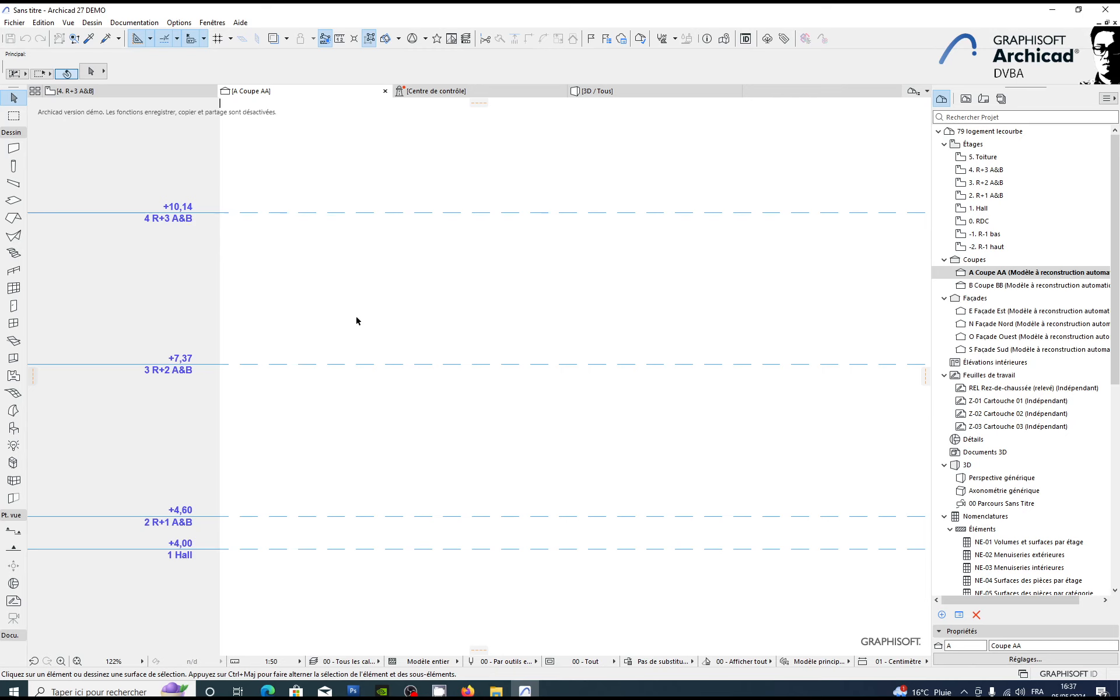
pyautogui.moveTo(393, 318); pyautogui.dragTo(376, 316, button='middle')
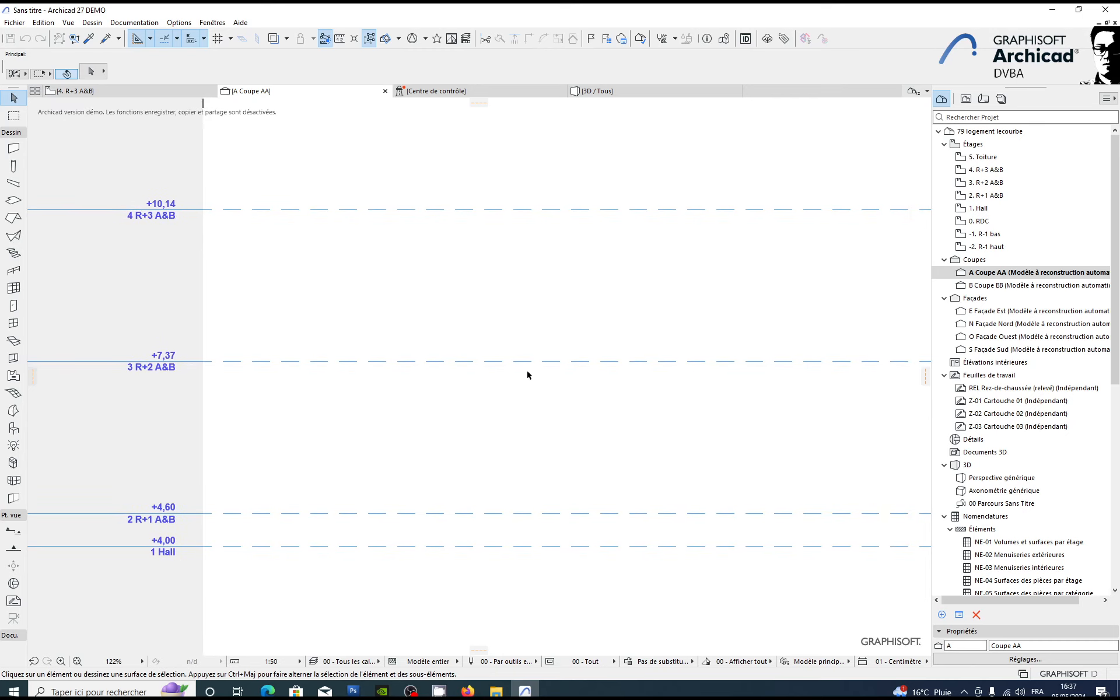
pyautogui.moveTo(534, 386); pyautogui.dragTo(533, 367, button='middle')
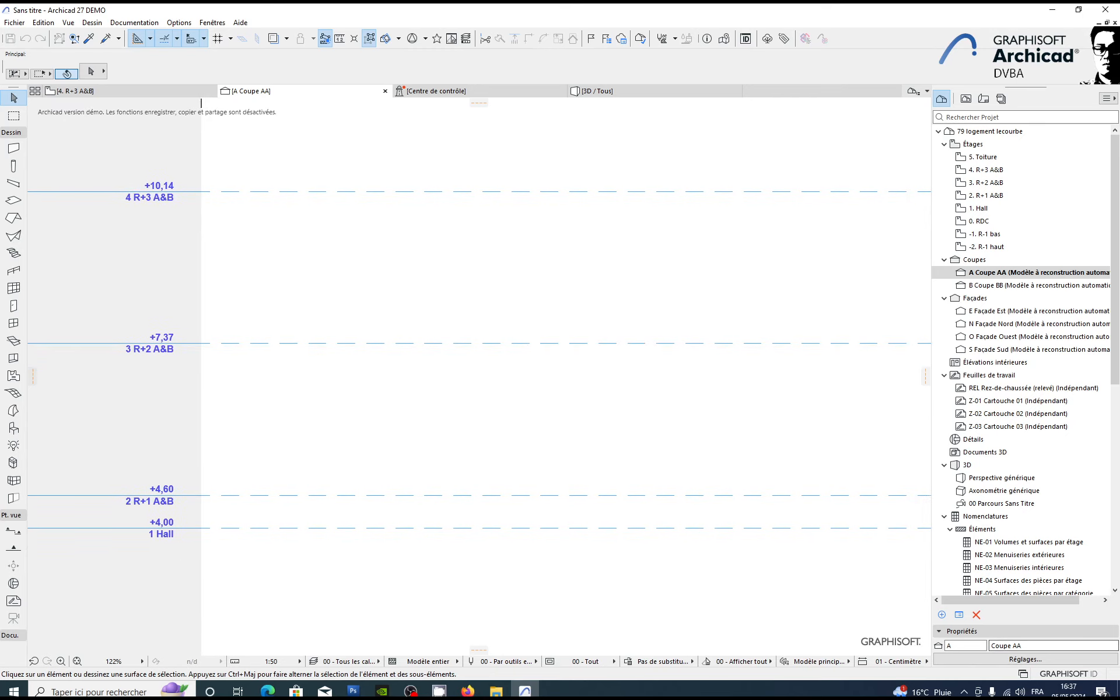